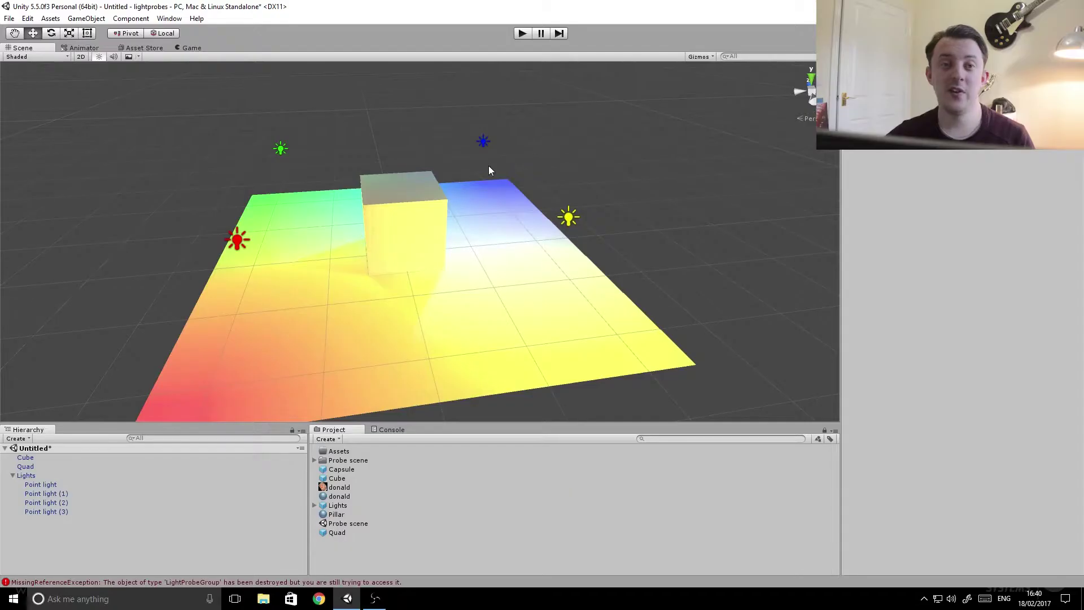
Examine the cube and the coloured point lights around the ground plane.
{"action": "right_click_drag", "start_coordinate": [512, 272], "coordinate": [504, 283]}
{"action": "middle_click_drag", "start_coordinate": [444, 299], "coordinate": [440, 292]}
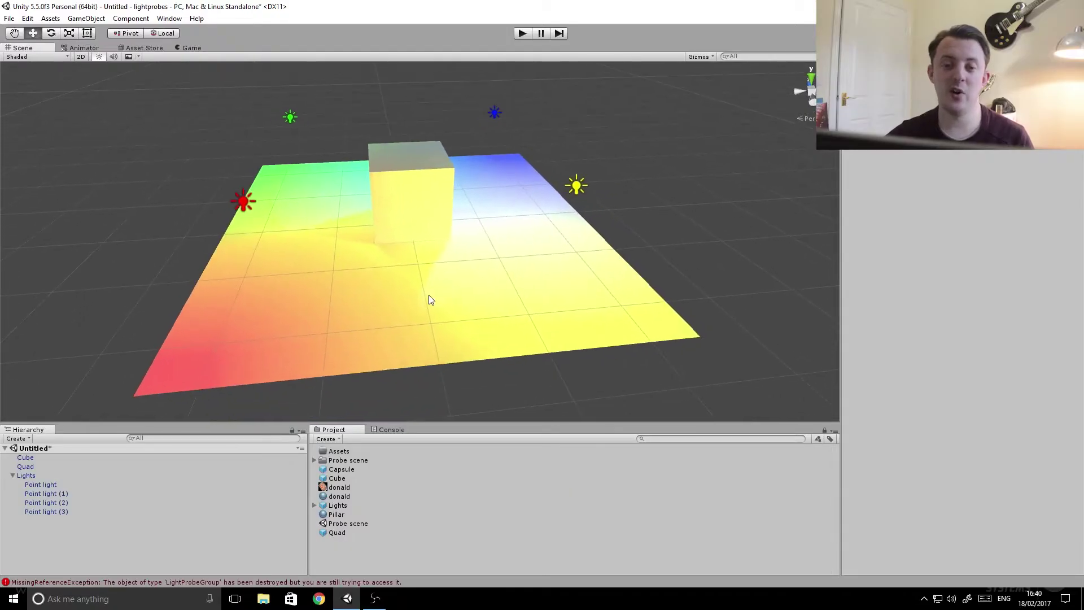
{"action": "right_click_drag", "start_coordinate": [429, 300], "coordinate": [420, 286]}
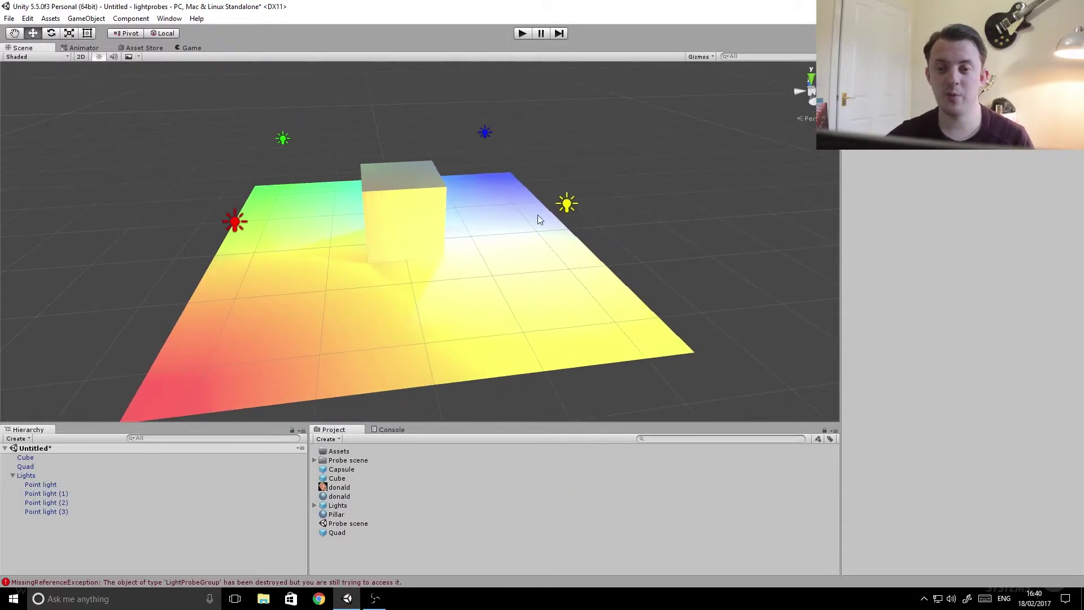
{"action": "left_click", "coordinate": [404, 229]}
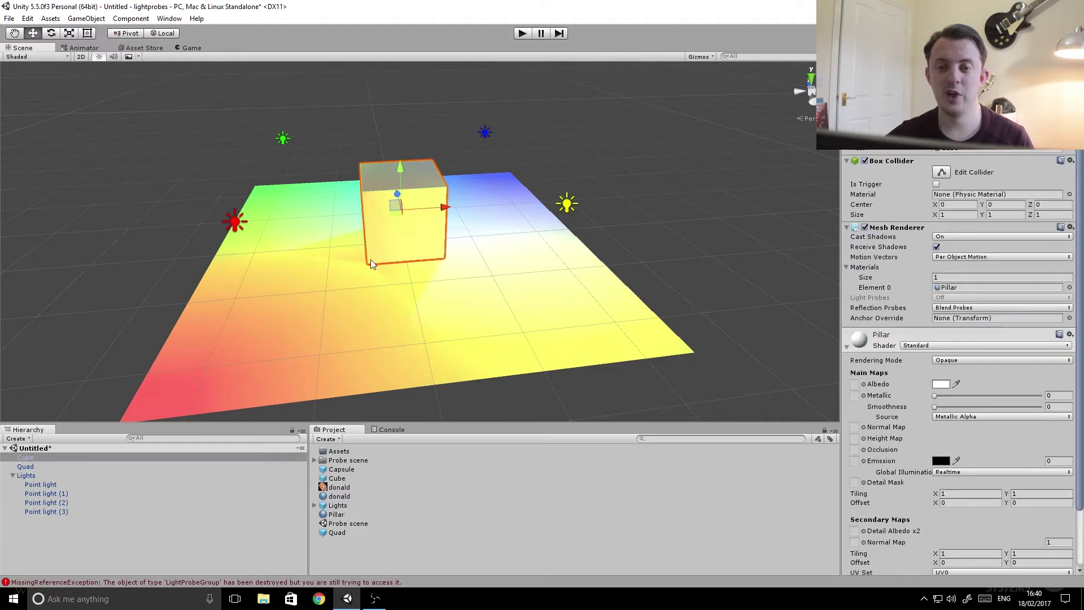
{"action": "left_click", "coordinate": [624, 155]}
{"action": "right_click_drag", "start_coordinate": [396, 290], "coordinate": [428, 338]}
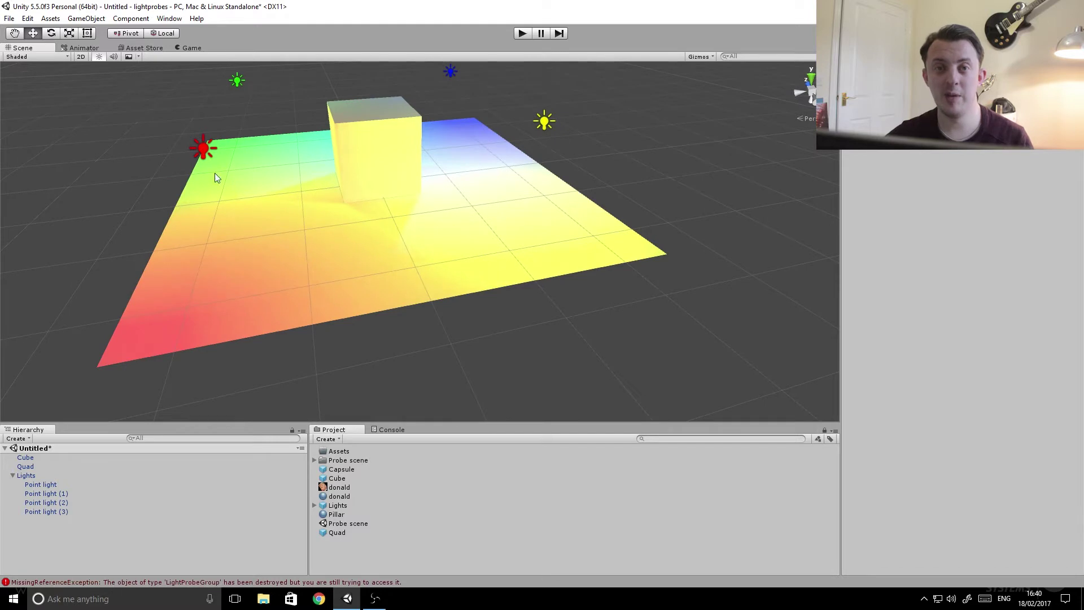
{"action": "left_click", "coordinate": [206, 151]}
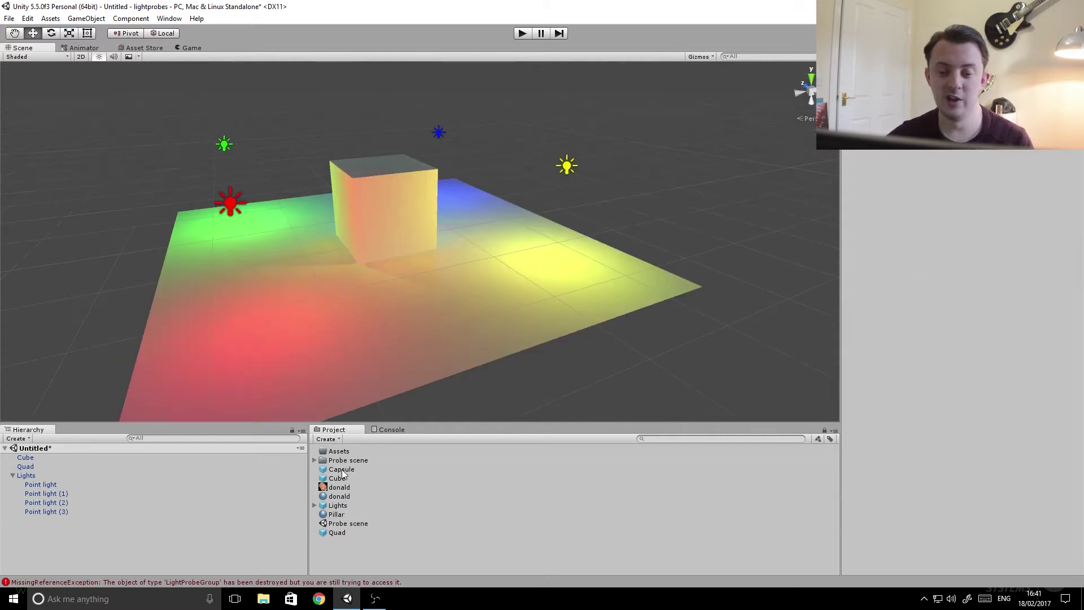
Add the Capsule prefab to the scene hierarchy.
{"action": "left_click_drag", "start_coordinate": [342, 471], "coordinate": [162, 540]}
{"action": "right_click_drag", "start_coordinate": [255, 327], "coordinate": [316, 353]}
{"action": "left_click_drag", "start_coordinate": [316, 354], "coordinate": [381, 343], "text": "alt"}
{"action": "left_click_drag", "start_coordinate": [426, 303], "coordinate": [354, 287], "text": "alt"}
{"action": "left_click_drag", "start_coordinate": [472, 355], "coordinate": [411, 328], "text": "alt"}
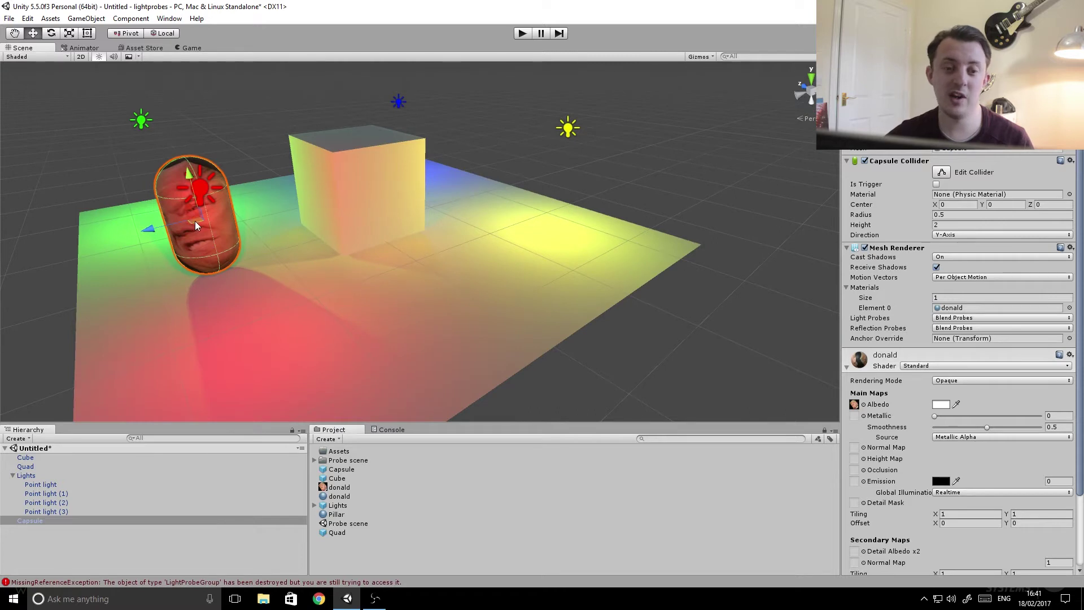
Move the capsule behind the cube to the blue-lit corner of the plane, and check how the lights colour it.
{"action": "left_click_drag", "start_coordinate": [195, 221], "coordinate": [438, 144]}
{"action": "right_click_drag", "start_coordinate": [522, 179], "coordinate": [427, 192]}
{"action": "left_click_drag", "start_coordinate": [405, 163], "coordinate": [304, 125]}
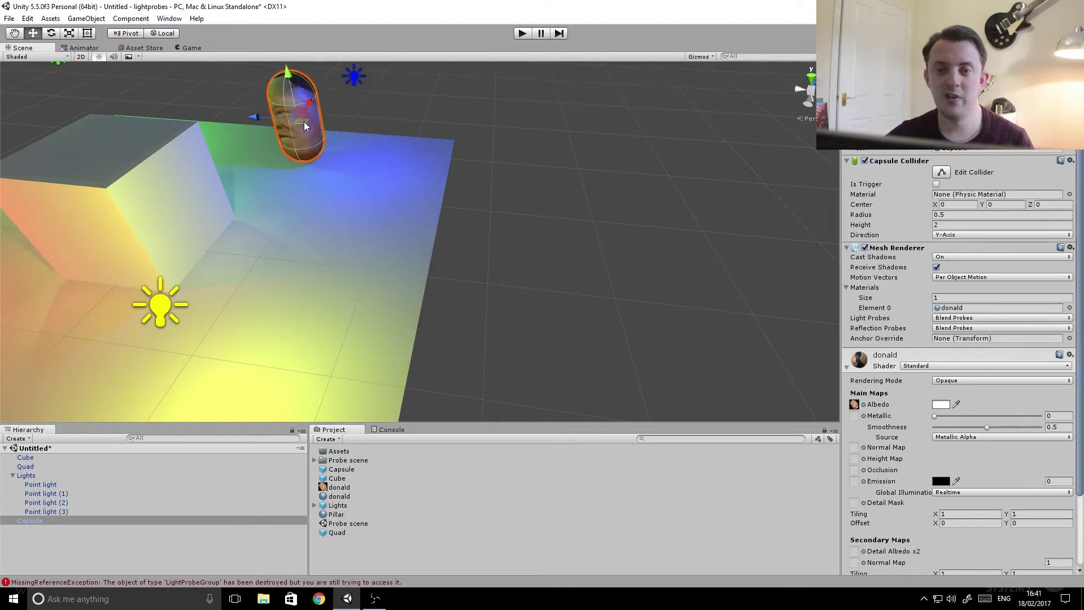
{"action": "right_click_drag", "start_coordinate": [395, 263], "coordinate": [364, 222]}
{"action": "scroll", "coordinate": [364, 222], "scroll_direction": "up", "scroll_amount": 4}
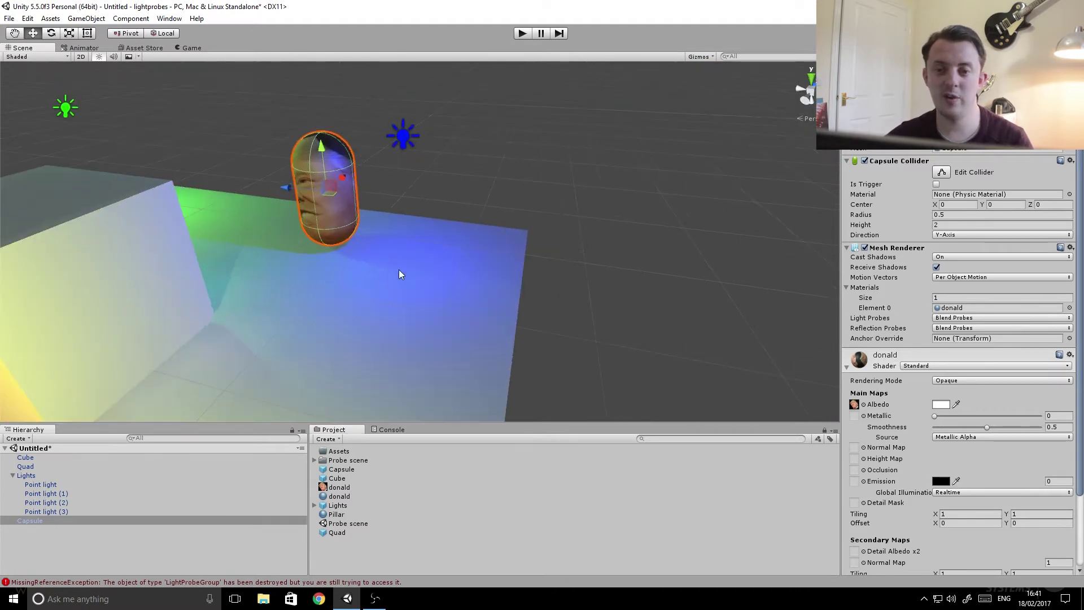
{"action": "scroll", "coordinate": [402, 278], "scroll_direction": "down", "scroll_amount": 6}
{"action": "mouse_move", "coordinate": [412, 293]}
{"action": "middle_mouse_down"}
{"action": "mouse_move", "coordinate": [438, 281]}
{"action": "mouse_move", "coordinate": [425, 288]}
{"action": "middle_mouse_up"}
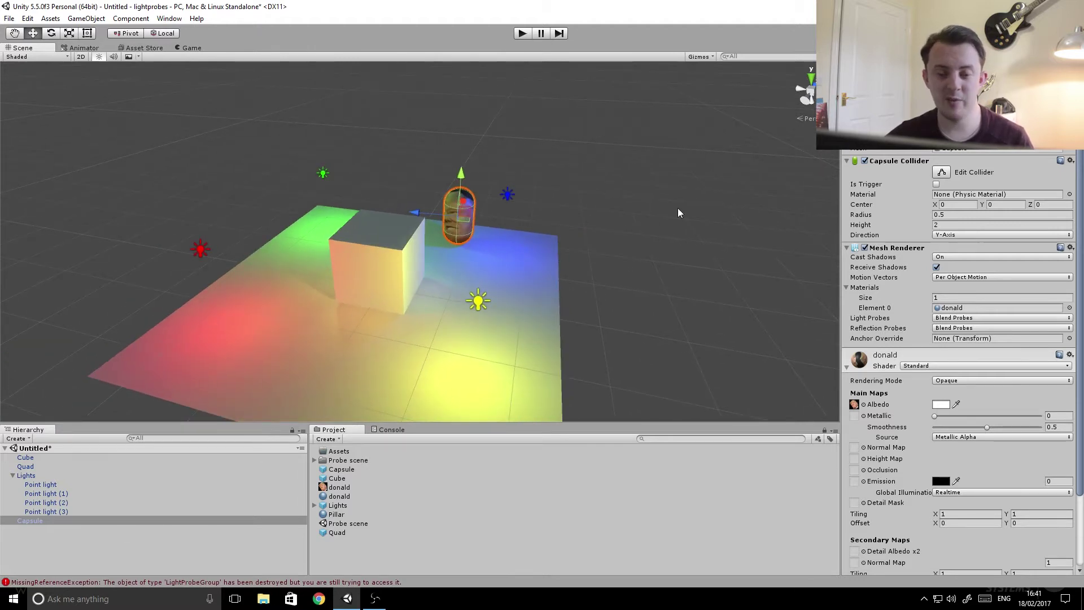
{"action": "middle_click_drag", "start_coordinate": [488, 347], "coordinate": [483, 328]}
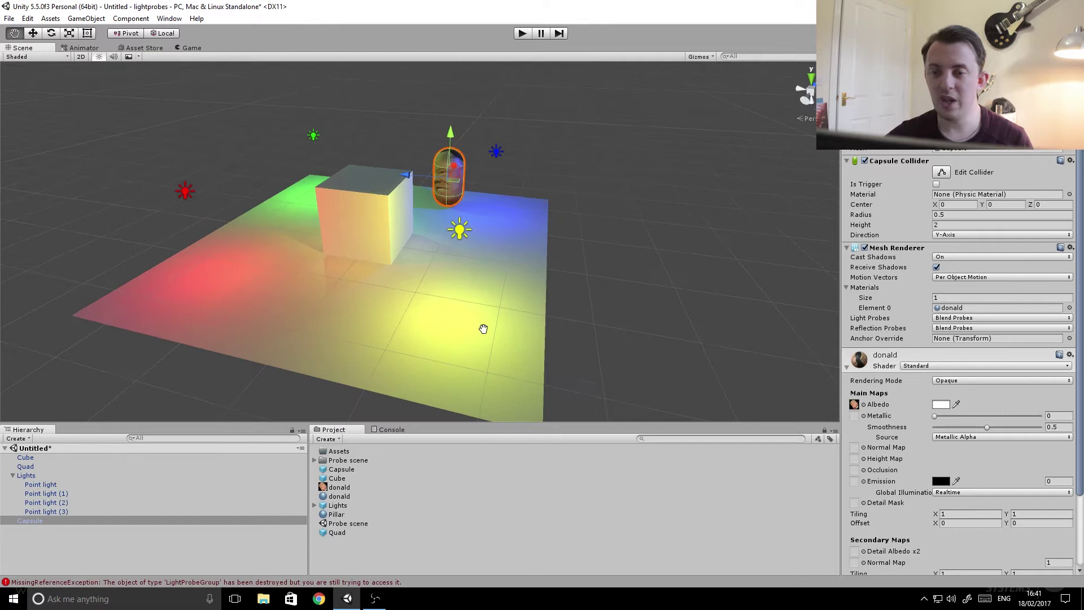
{"action": "left_click", "coordinate": [458, 231]}
{"action": "left_click", "coordinate": [497, 152], "text": "shift"}
{"action": "left_click", "coordinate": [314, 136], "text": "shift"}
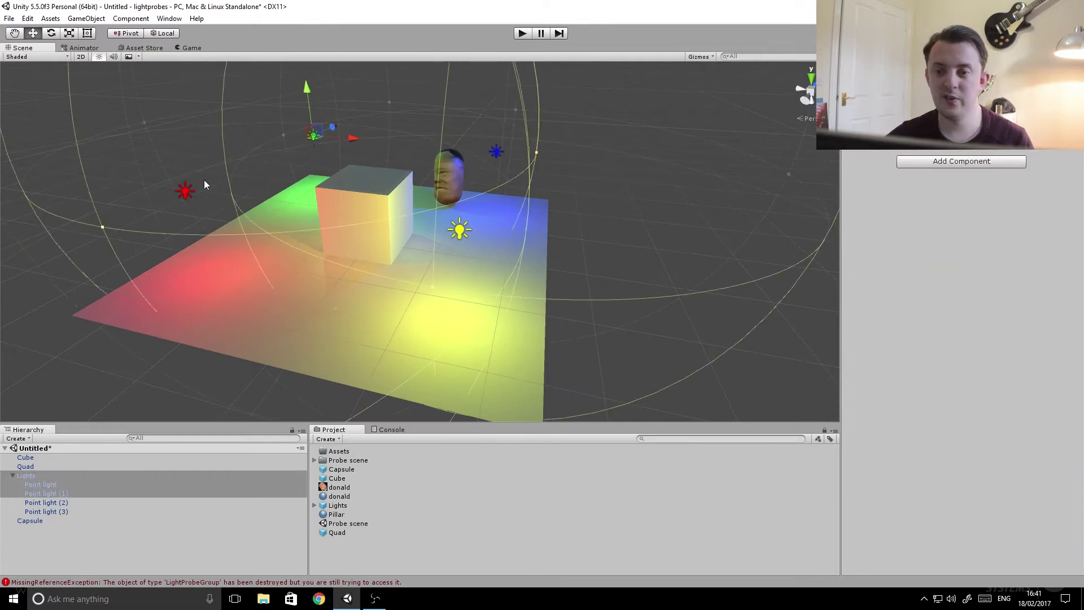
{"action": "left_click", "coordinate": [185, 191], "text": "shift"}
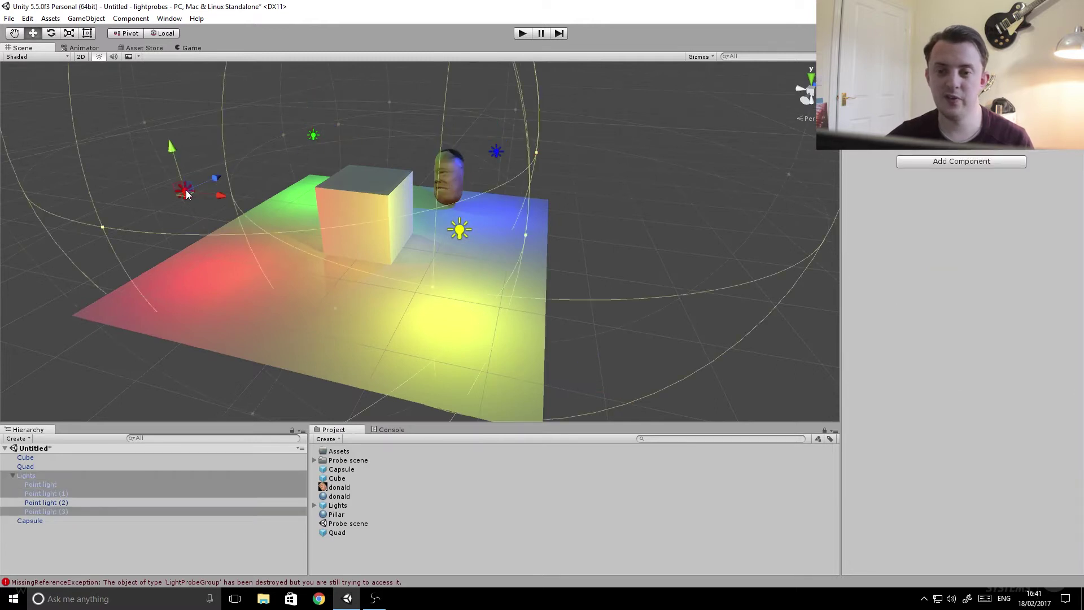
Set the baking mode of all four point lights to Baked.
{"action": "left_click", "coordinate": [50, 503]}
{"action": "left_click", "coordinate": [50, 511], "text": "ctrl"}
{"action": "left_click", "coordinate": [47, 494], "text": "ctrl"}
{"action": "left_click", "coordinate": [42, 485], "text": "ctrl"}
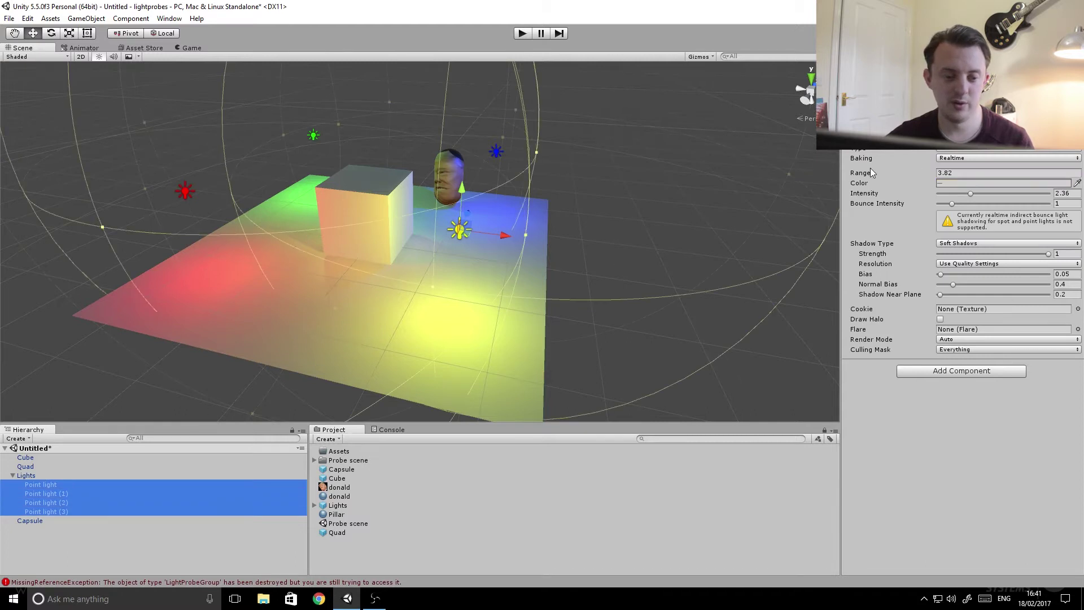
{"action": "left_click", "coordinate": [958, 159]}
{"action": "left_click", "coordinate": [964, 183]}
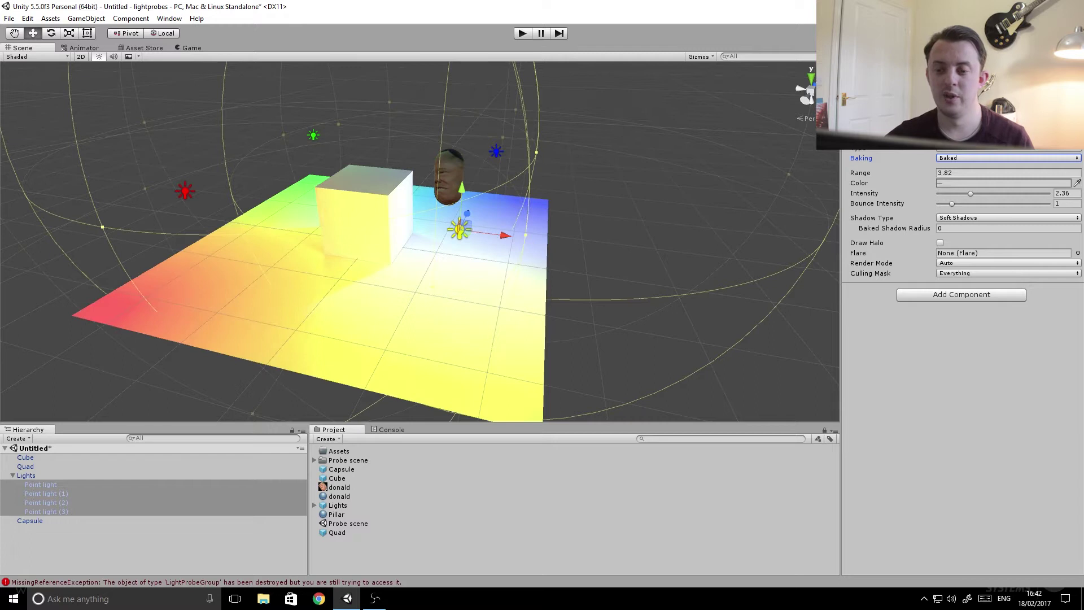
In the lighting settings, disable automatic lightmap building and set the ambient GI to Baked.
{"action": "left_click", "coordinate": [917, 48]}
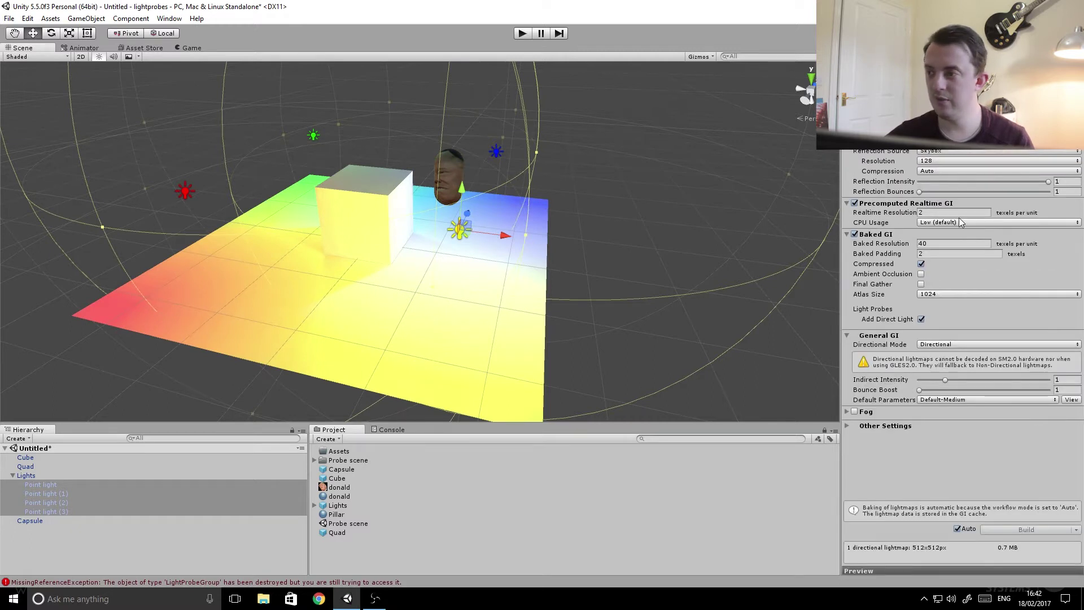
{"action": "left_click", "coordinate": [958, 529]}
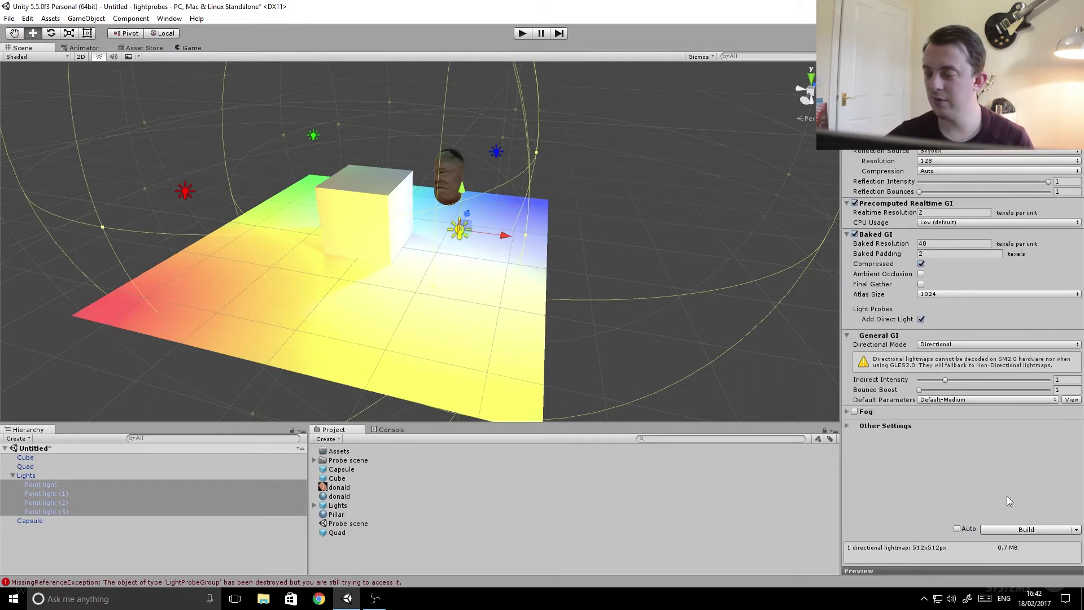
{"action": "left_click", "coordinate": [959, 140]}
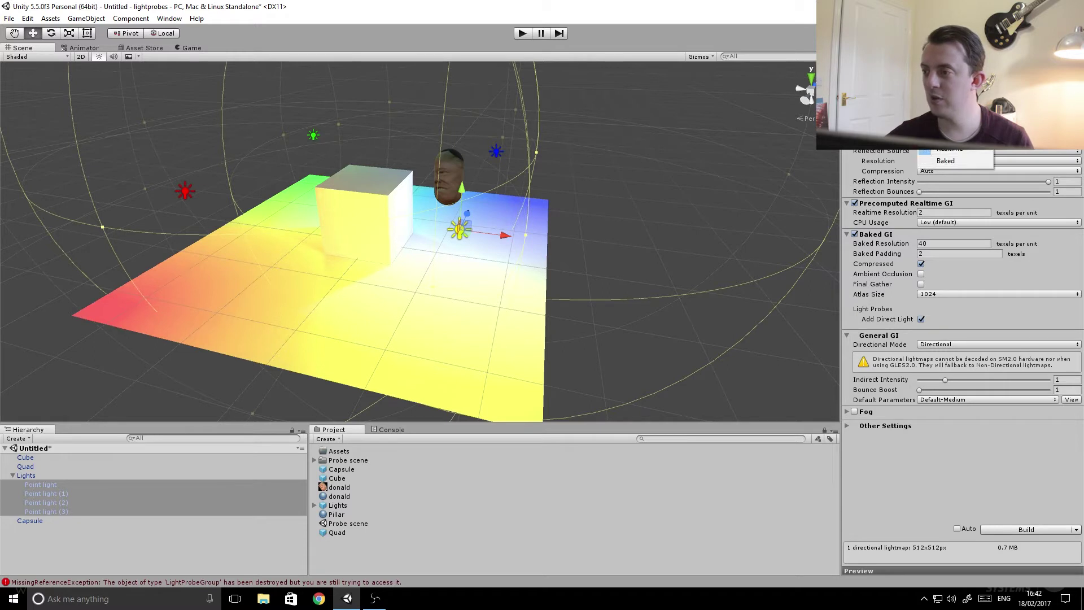
{"action": "left_click", "coordinate": [954, 163]}
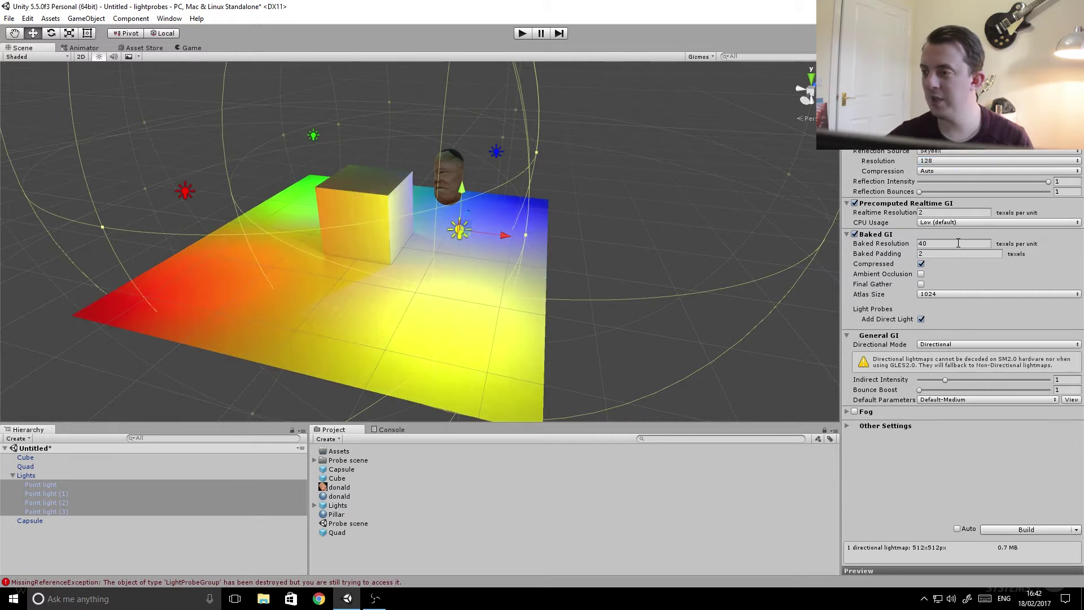
Build the scene lighting and save the scene over Probe scene.unity.
{"action": "left_click", "coordinate": [1016, 532]}
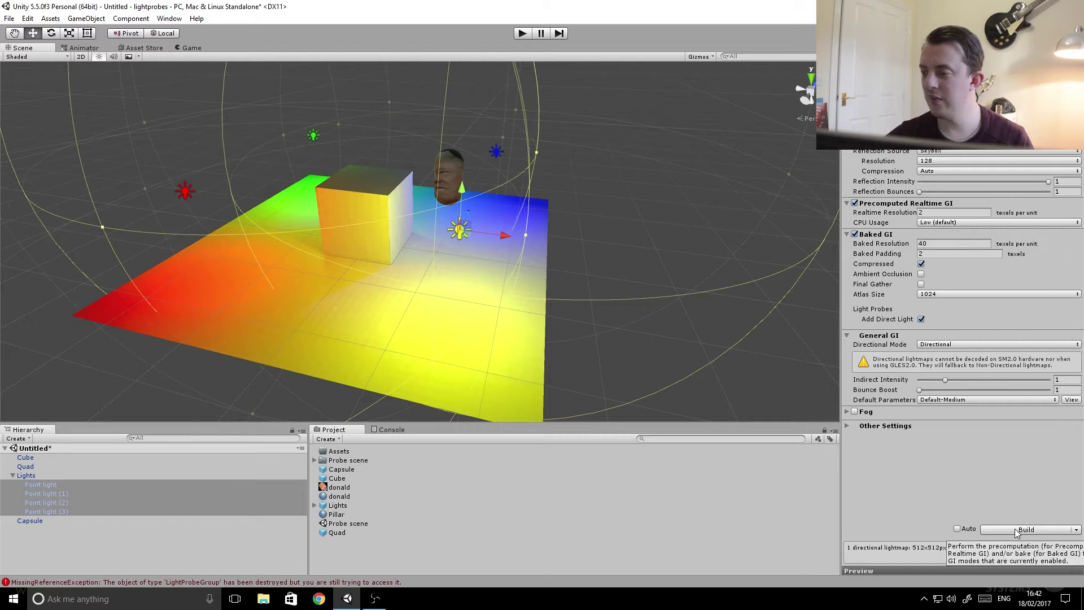
{"action": "left_click", "coordinate": [572, 322]}
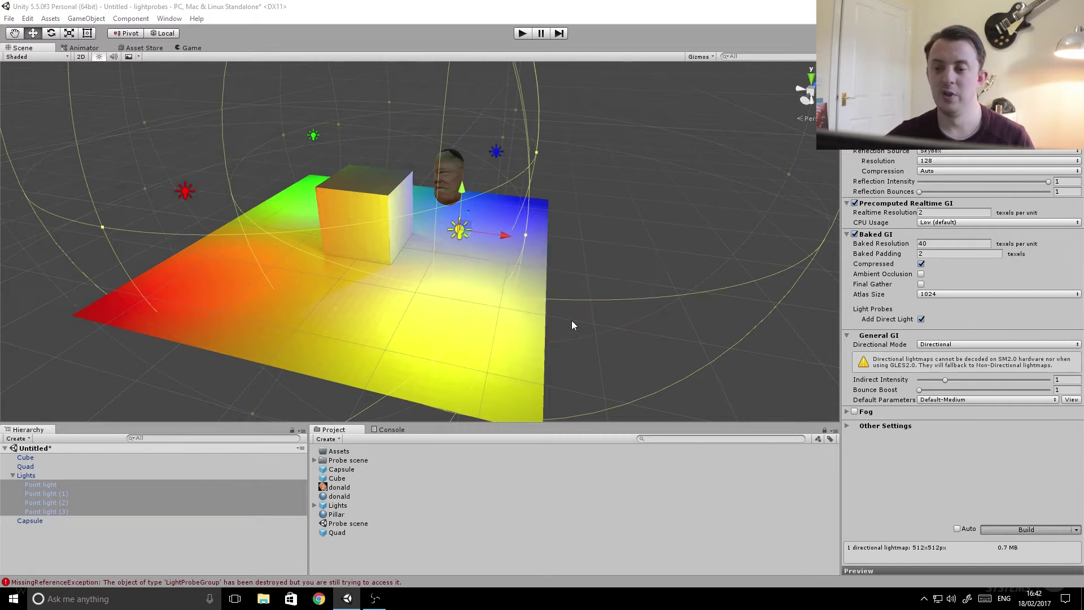
{"action": "left_click", "coordinate": [148, 127]}
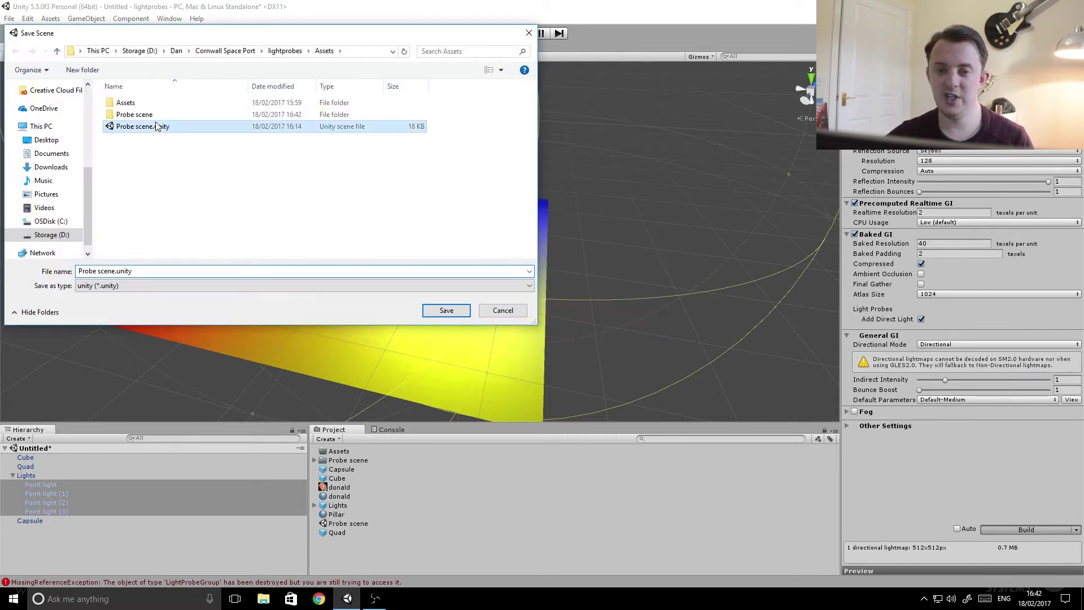
{"action": "left_click", "coordinate": [446, 310]}
{"action": "left_click", "coordinate": [591, 301]}
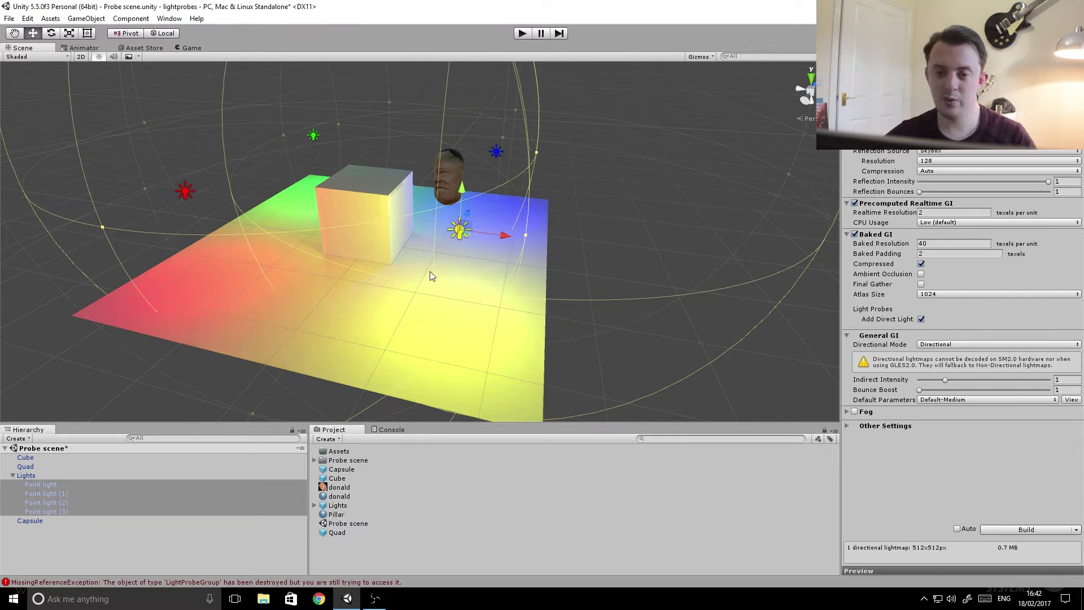
Deactivate the Lights parent object and check the baked colours on the plane and cube.
{"action": "left_click", "coordinate": [26, 476]}
{"action": "left_click", "coordinate": [861, 48]}
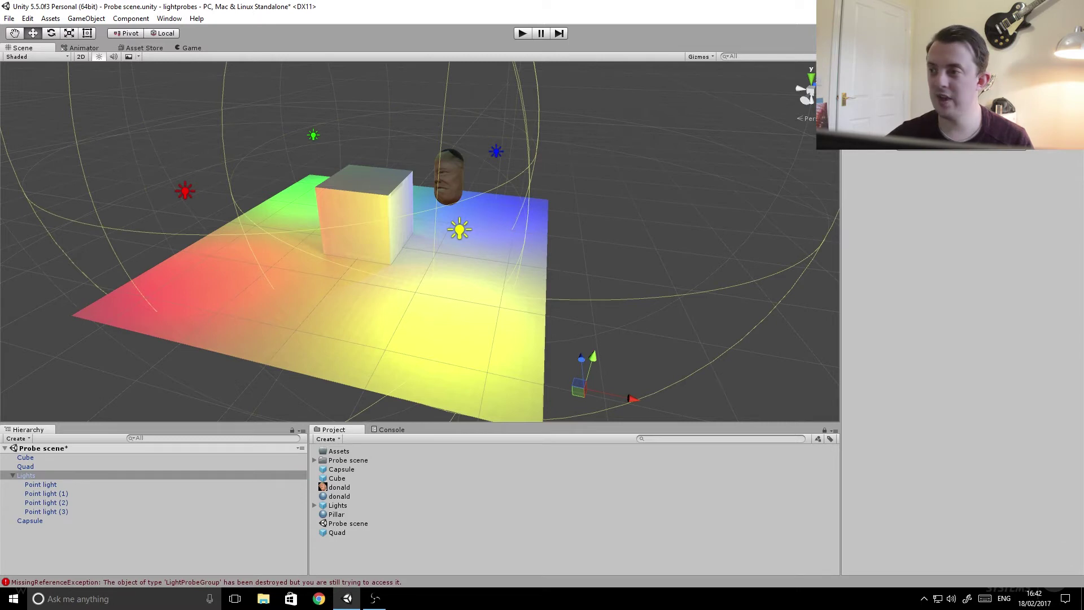
{"action": "left_click", "coordinate": [865, 60]}
{"action": "right_click_drag", "start_coordinate": [350, 248], "coordinate": [492, 287]}
{"action": "middle_click_drag", "start_coordinate": [181, 297], "coordinate": [367, 278]}
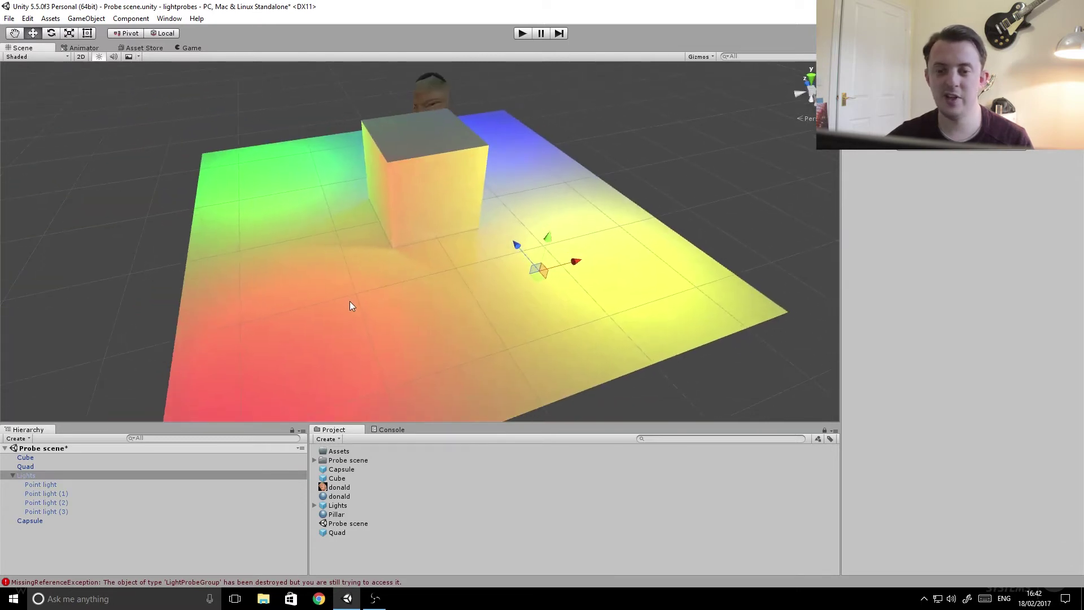
{"action": "left_click_drag", "start_coordinate": [348, 302], "coordinate": [302, 383], "text": "alt"}
Move the capsule across the red- and yellow-lit areas of the plane, and leave it at the red-lit corner.
{"action": "left_click", "coordinate": [40, 521]}
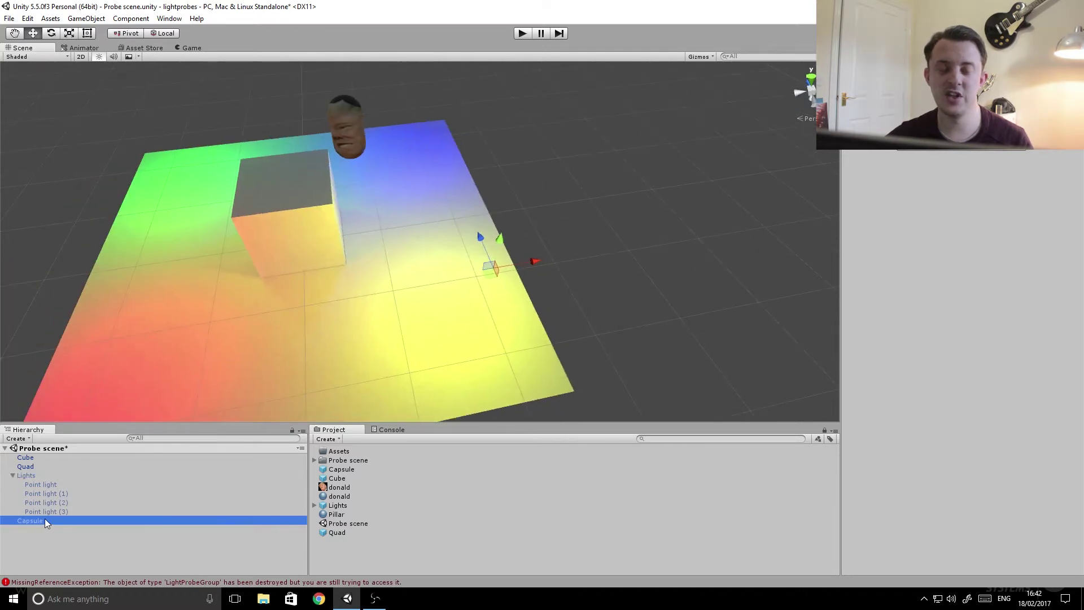
{"action": "left_click_drag", "start_coordinate": [315, 138], "coordinate": [263, 237]}
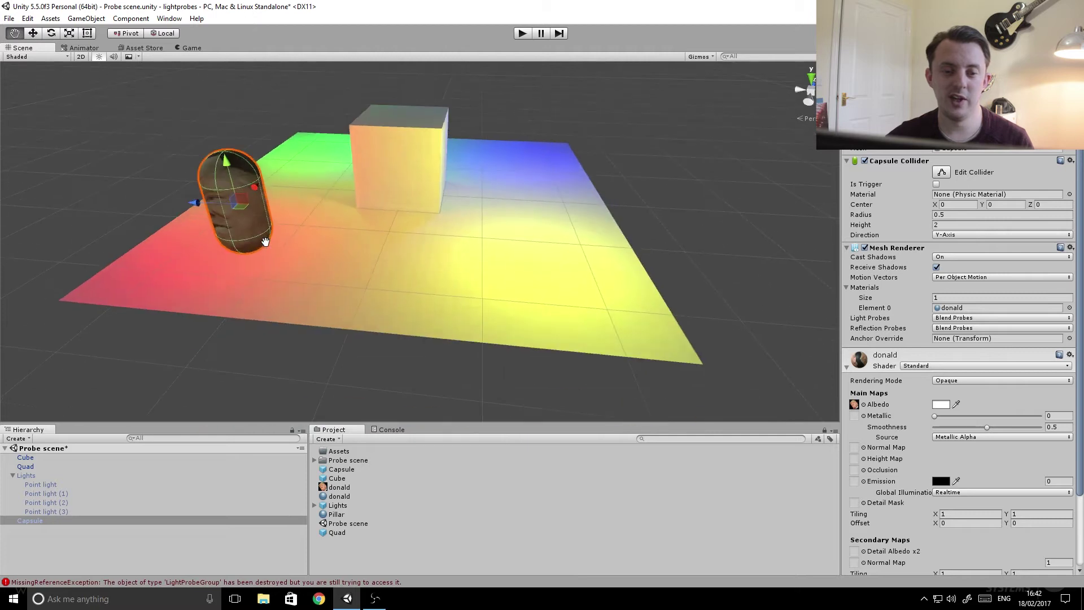
{"action": "left_click_drag", "start_coordinate": [193, 202], "coordinate": [480, 236]}
{"action": "left_click_drag", "start_coordinate": [481, 237], "coordinate": [523, 270], "text": "alt"}
{"action": "middle_click_drag", "start_coordinate": [471, 251], "coordinate": [564, 261]}
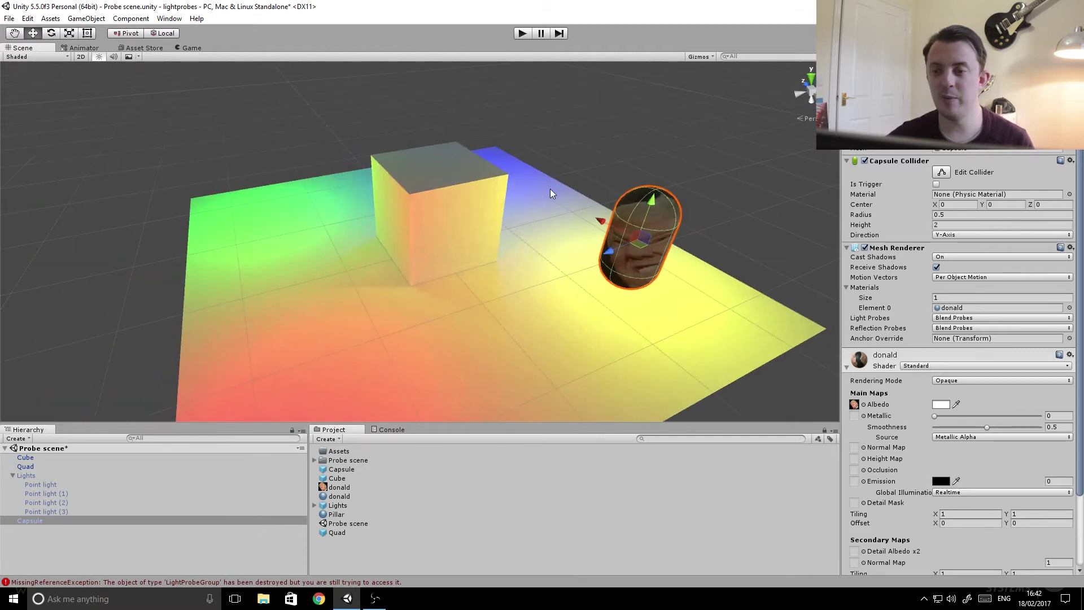
{"action": "left_click_drag", "start_coordinate": [614, 230], "coordinate": [390, 441]}
{"action": "middle_click_drag", "start_coordinate": [390, 440], "coordinate": [551, 359]}
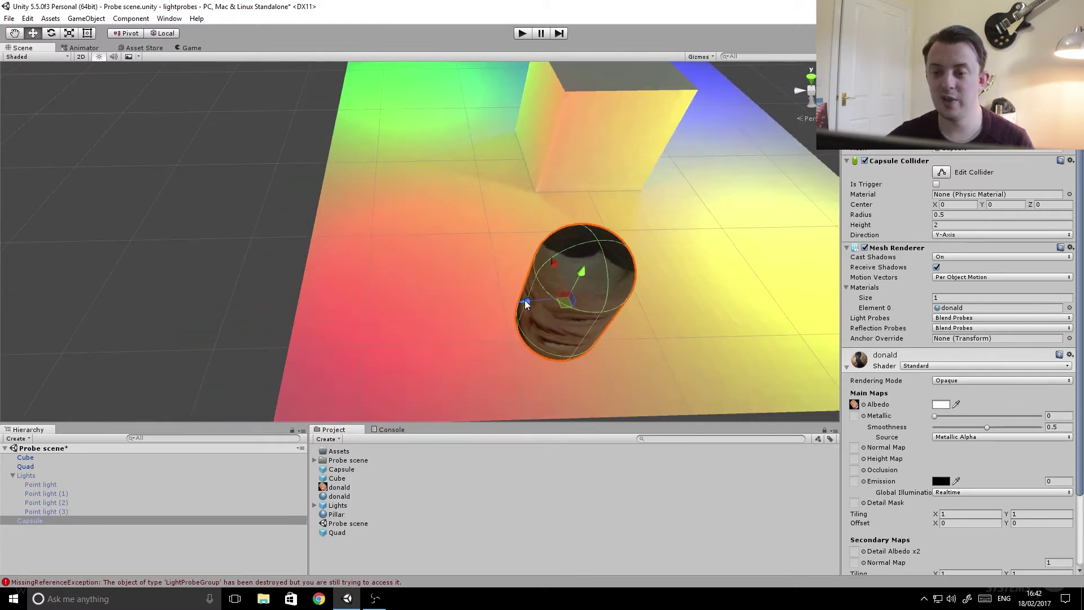
{"action": "left_click_drag", "start_coordinate": [526, 302], "coordinate": [424, 313]}
{"action": "left_click_drag", "start_coordinate": [424, 314], "coordinate": [523, 326], "text": "alt"}
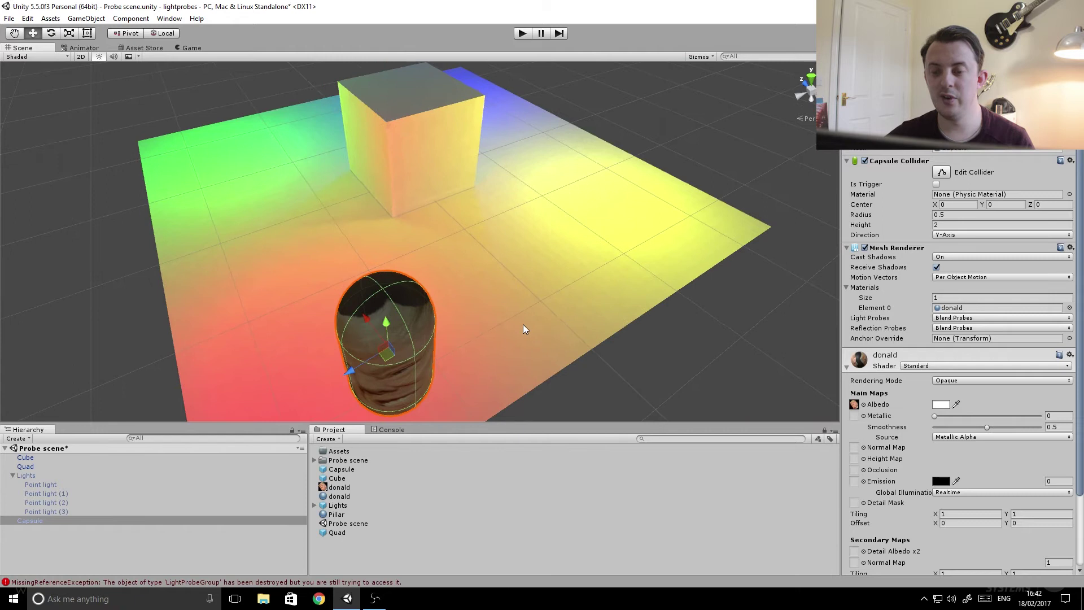
Collapse the Lights group in the hierarchy and reactivate the Lights parent object.
{"action": "left_click", "coordinate": [12, 475]}
{"action": "left_click", "coordinate": [23, 476]}
{"action": "left_click", "coordinate": [867, 61]}
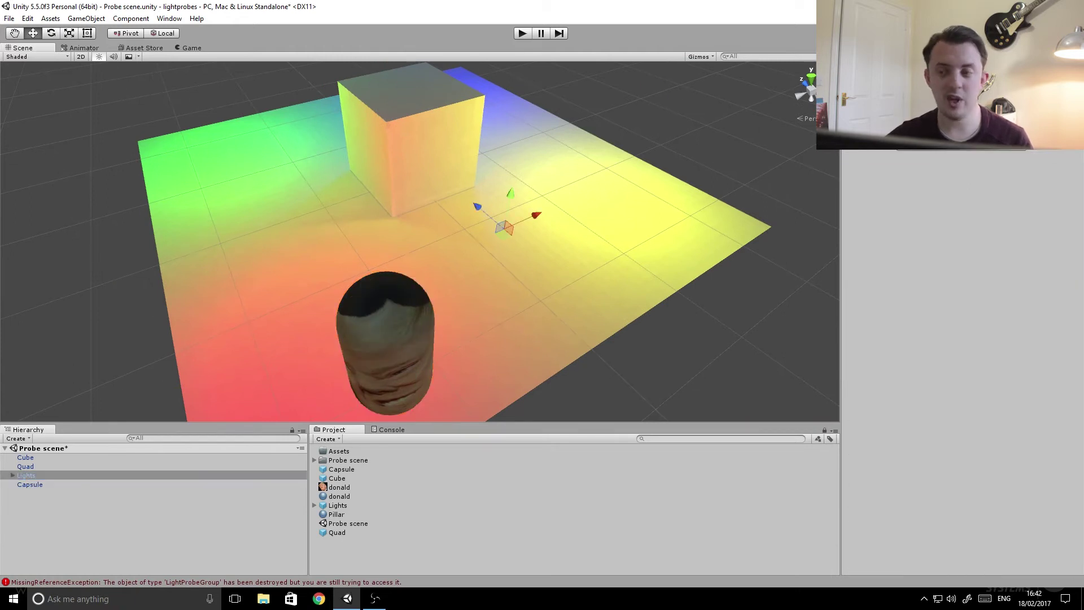
{"action": "left_click_drag", "start_coordinate": [717, 226], "coordinate": [511, 161], "text": "alt"}
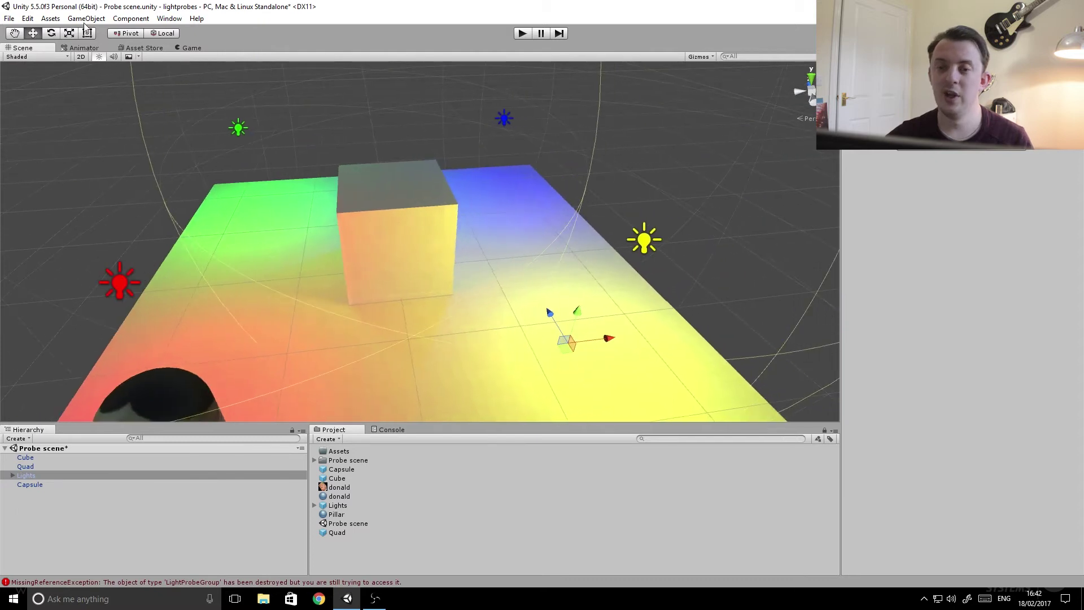
Add a Light Probe Group to the scene and bring its probes beside the plane into view.
{"action": "left_click", "coordinate": [127, 19]}
{"action": "mouse_move", "coordinate": [86, 18]}
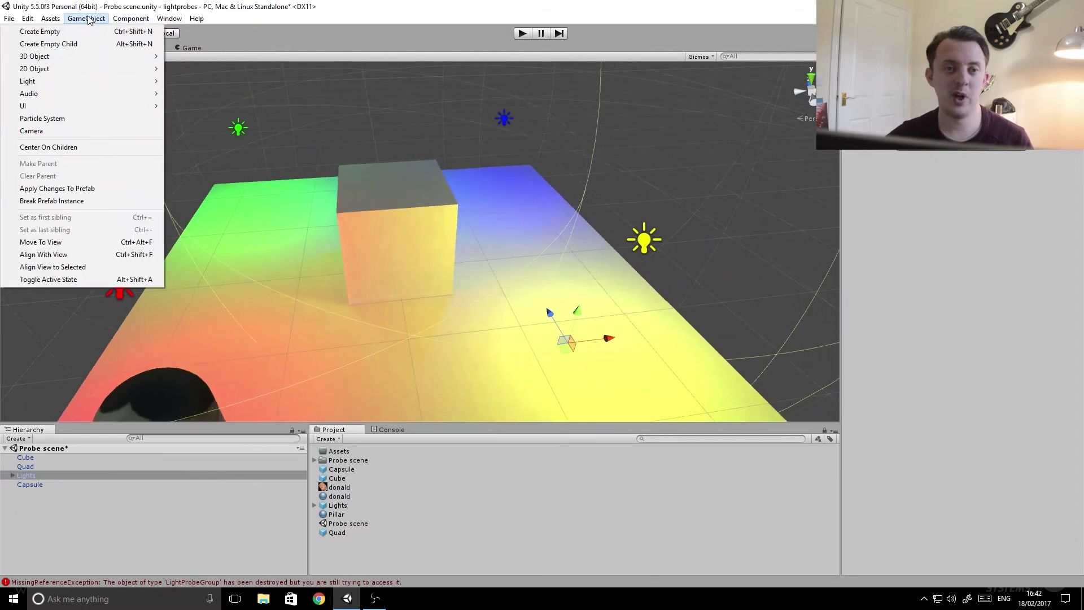
{"action": "mouse_move", "coordinate": [77, 85]}
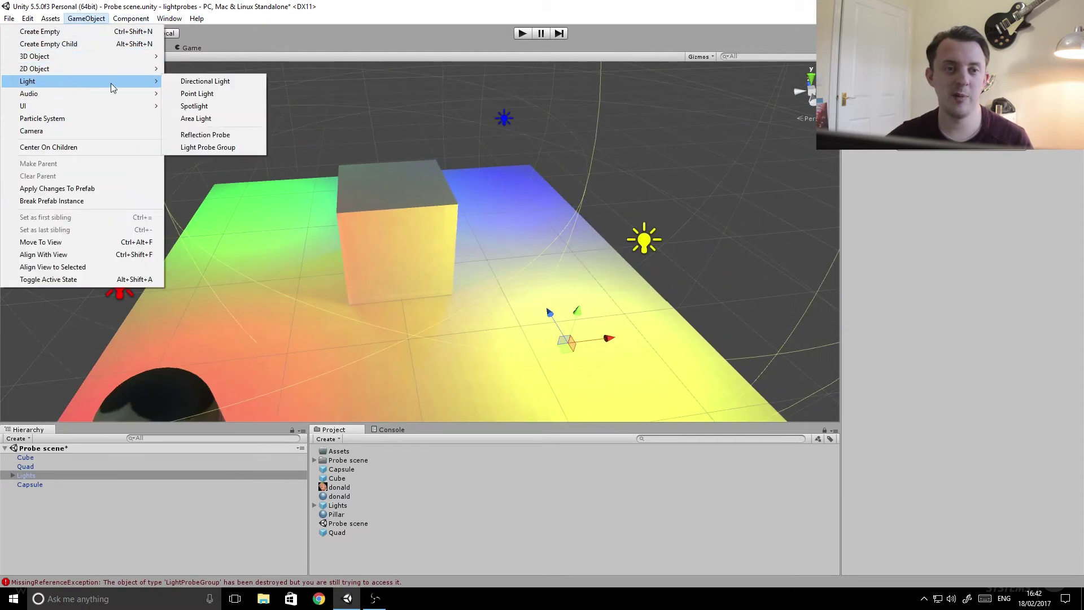
{"action": "left_click", "coordinate": [196, 148]}
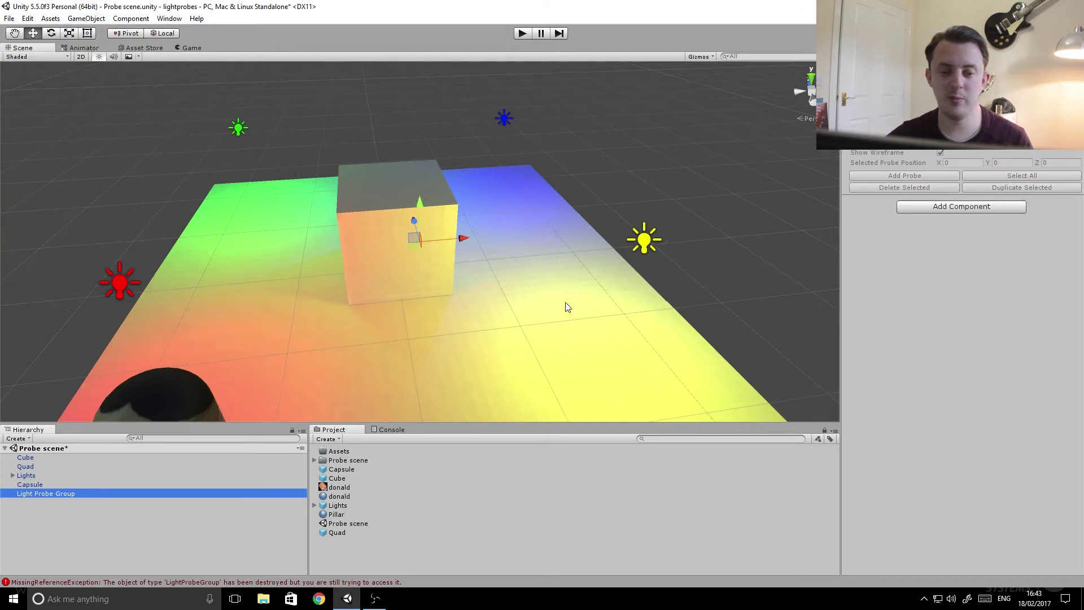
{"action": "right_click_drag", "start_coordinate": [566, 304], "coordinate": [506, 306]}
{"action": "middle_click_drag", "start_coordinate": [503, 305], "coordinate": [420, 288]}
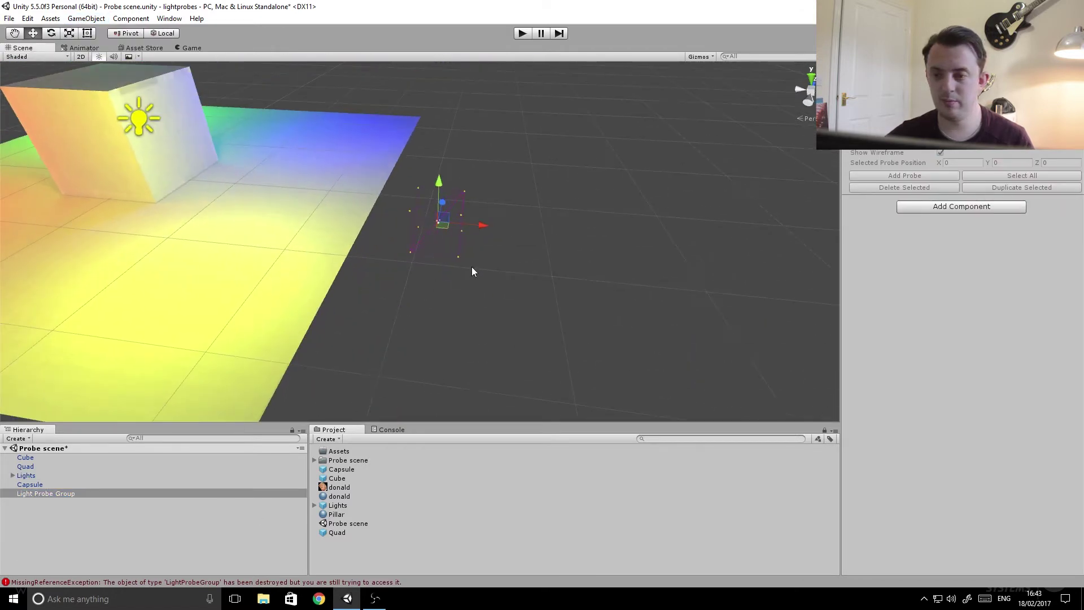
Move the light probe group from beside the plane to the plane's middle, around the cube.
{"action": "mouse_move", "coordinate": [472, 271]}
{"action": "left_mouse_down", "text": "alt"}
{"action": "mouse_move", "coordinate": [474, 237]}
{"action": "mouse_move", "coordinate": [458, 263]}
{"action": "left_mouse_up", "text": "alt"}
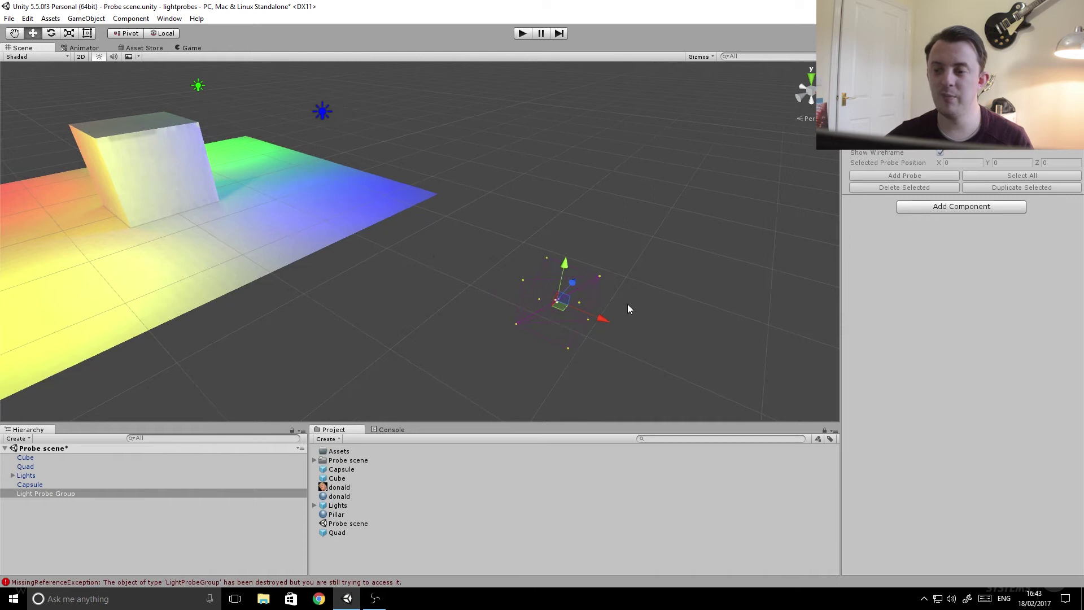
{"action": "left_click_drag", "start_coordinate": [638, 356], "coordinate": [531, 254]}
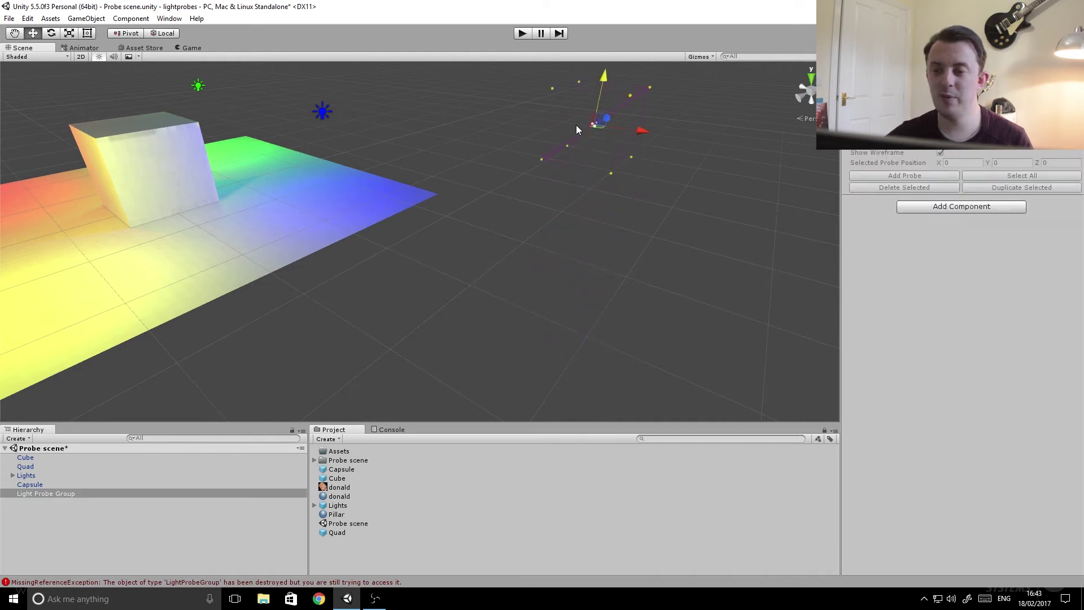
{"action": "left_click_drag", "start_coordinate": [624, 121], "coordinate": [565, 247], "text": "alt"}
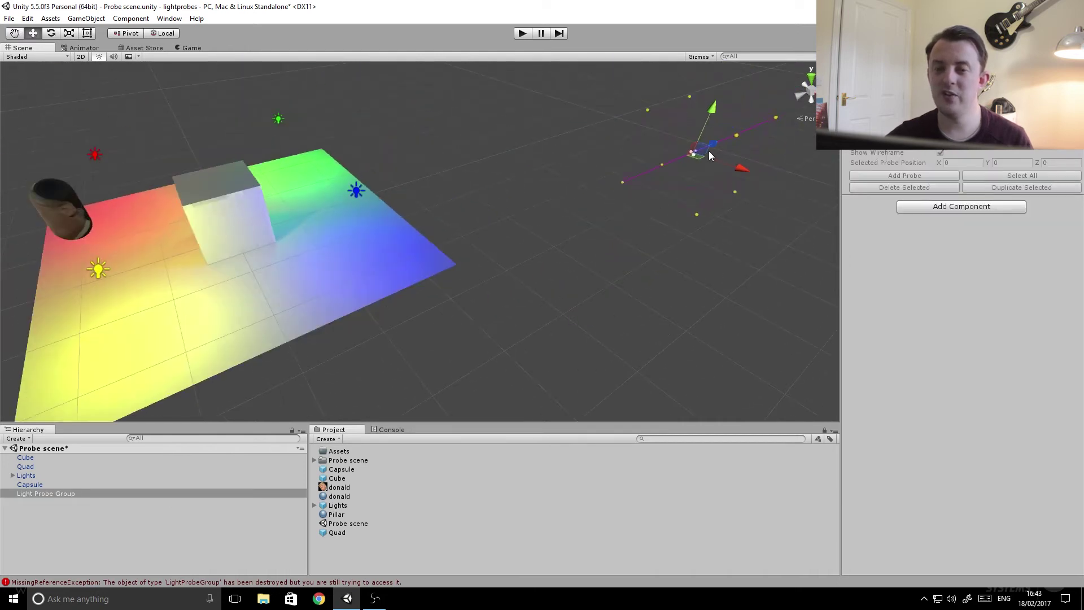
{"action": "left_click_drag", "start_coordinate": [713, 144], "coordinate": [504, 226]}
{"action": "right_click_drag", "start_coordinate": [377, 288], "coordinate": [394, 310]}
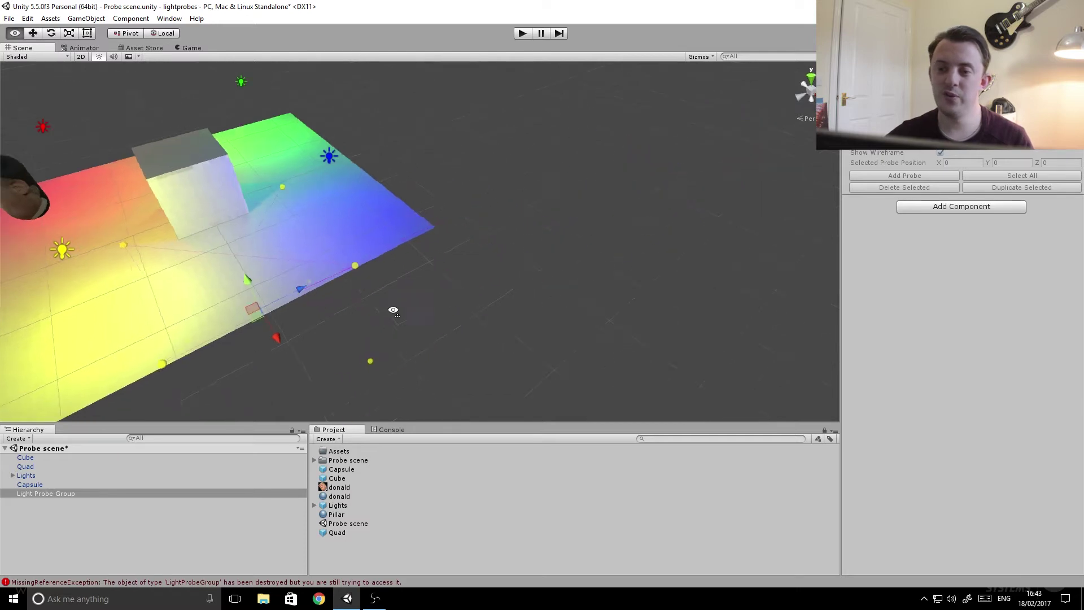
{"action": "left_click_drag", "start_coordinate": [394, 310], "coordinate": [485, 286], "text": "alt"}
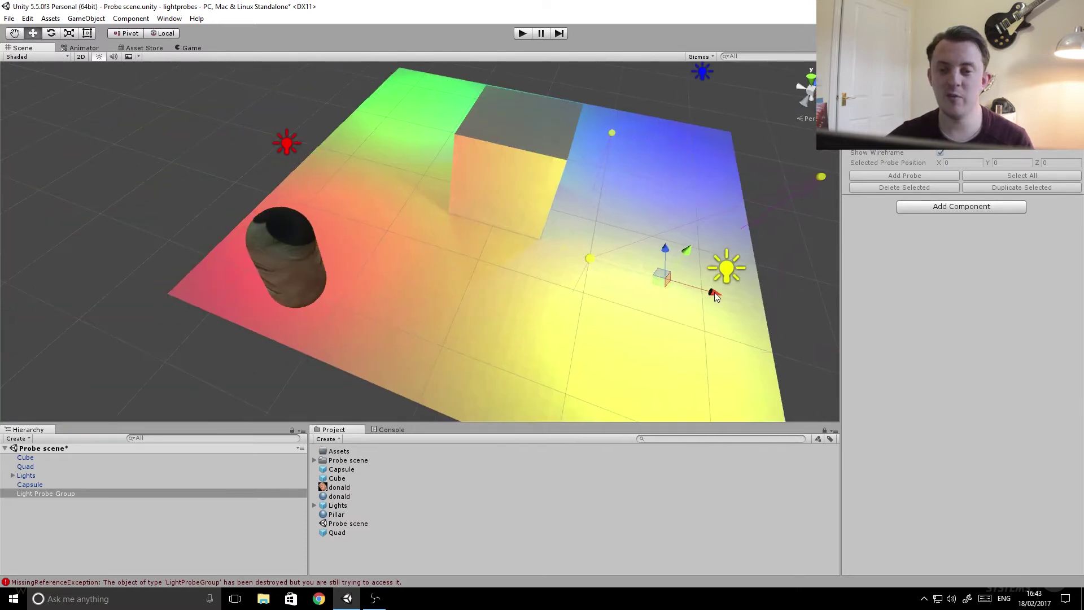
{"action": "left_click_drag", "start_coordinate": [715, 297], "coordinate": [528, 255]}
{"action": "right_click_drag", "start_coordinate": [560, 304], "coordinate": [537, 295]}
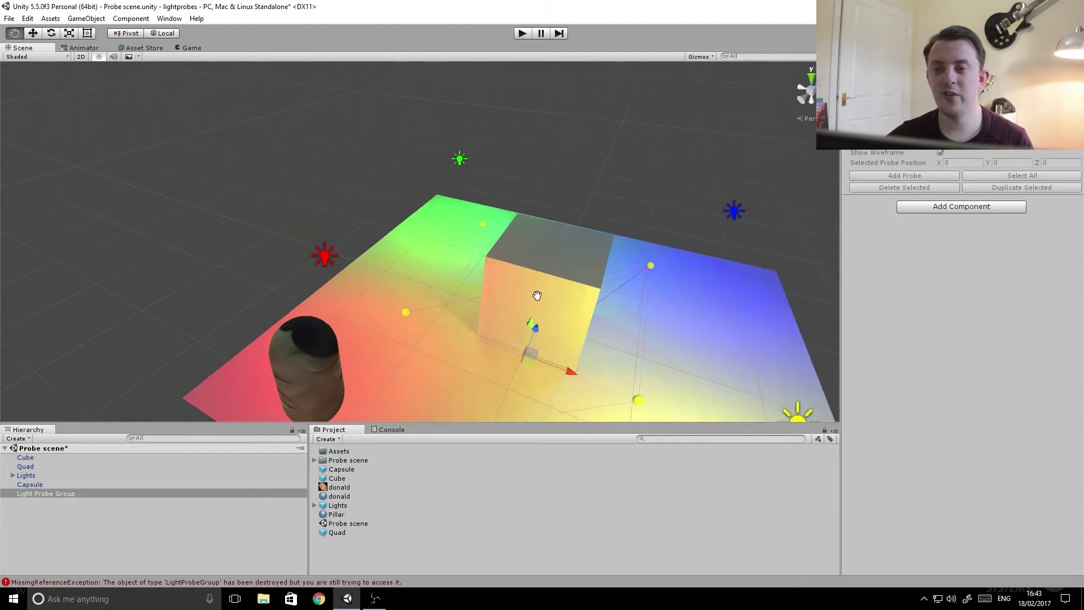
Raise the light probe group so that its centre sits just above the cube's top face.
{"action": "middle_click_drag", "start_coordinate": [537, 295], "coordinate": [513, 216]}
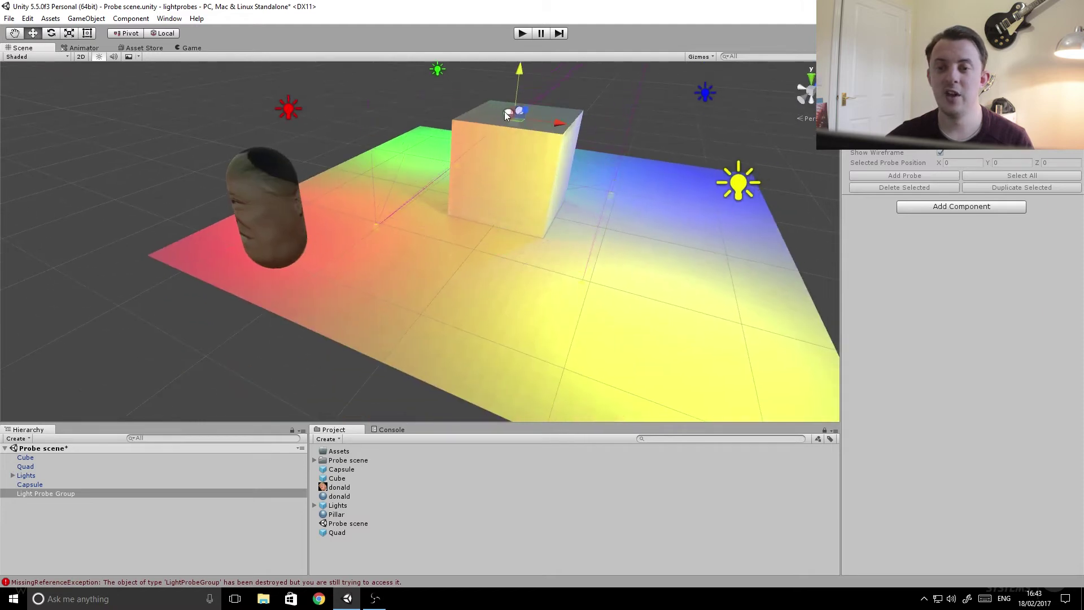
{"action": "left_click_drag", "start_coordinate": [486, 190], "coordinate": [535, 266], "text": "alt"}
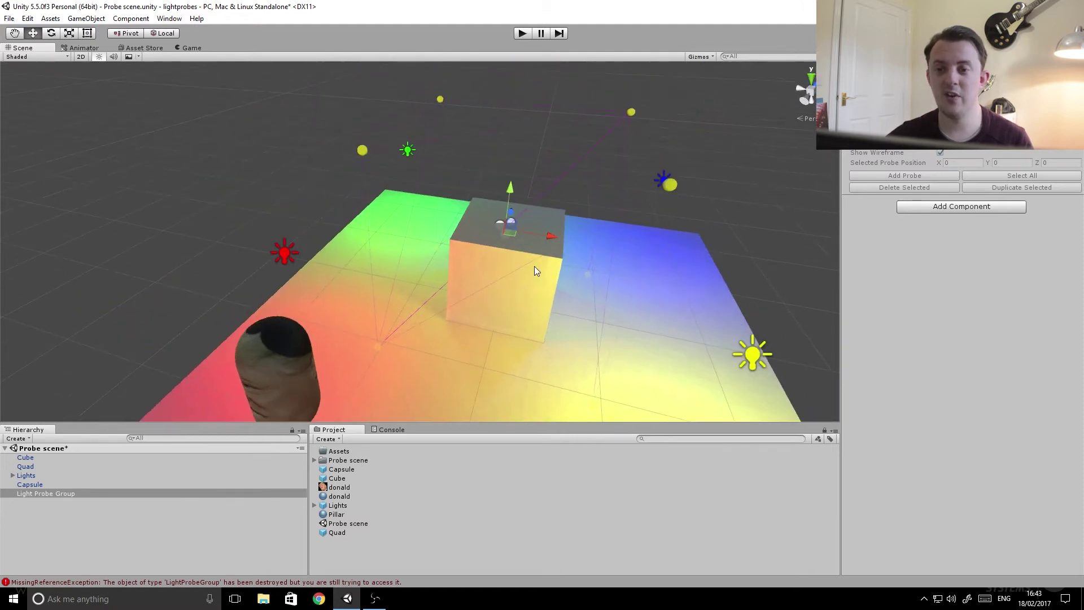
{"action": "right_click_drag", "start_coordinate": [534, 266], "coordinate": [477, 297]}
{"action": "scroll", "coordinate": [477, 297], "scroll_direction": "down", "scroll_amount": 3}
{"action": "left_click_drag", "start_coordinate": [583, 166], "coordinate": [590, 150]}
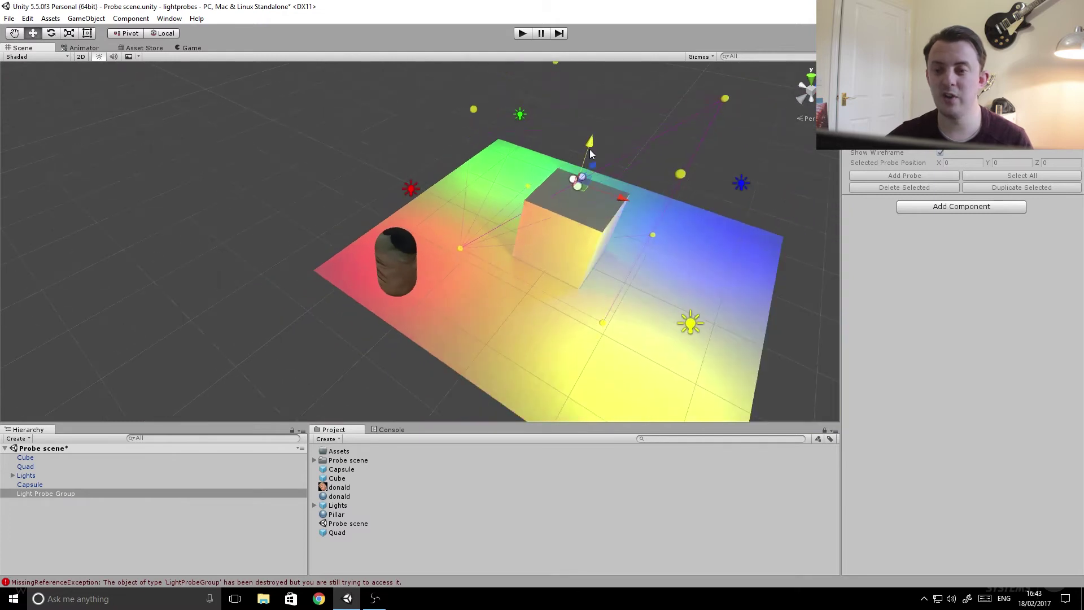
{"action": "left_click_drag", "start_coordinate": [639, 246], "coordinate": [539, 265], "text": "alt"}
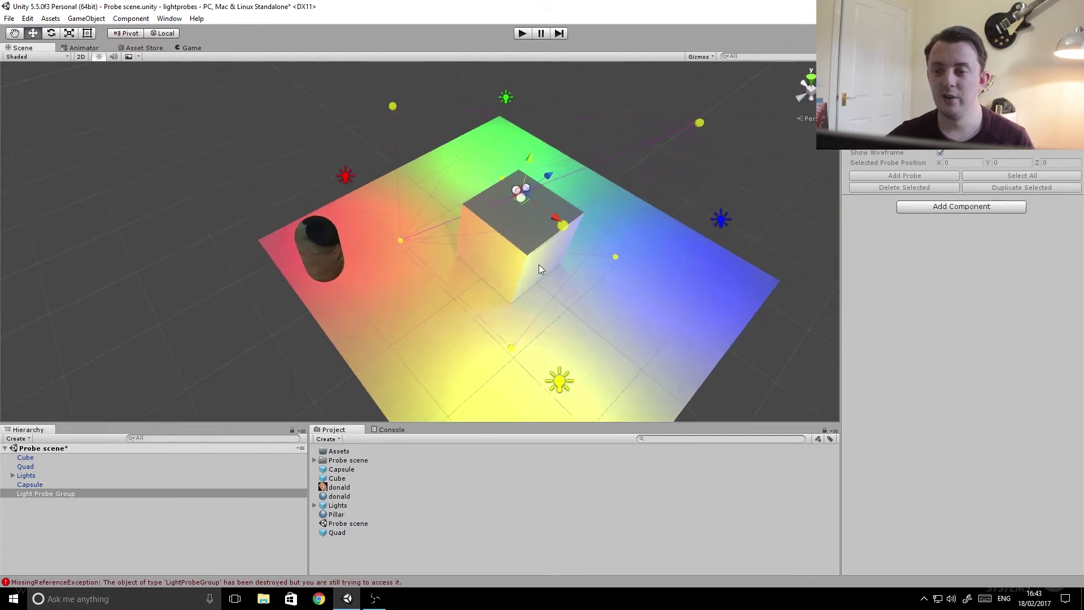
Move the upper probe nearest the red light outward over the red-lit corner of the plane.
{"action": "left_click", "coordinate": [393, 107]}
{"action": "left_click_drag", "start_coordinate": [428, 97], "coordinate": [298, 104]}
{"action": "left_click_drag", "start_coordinate": [309, 190], "coordinate": [293, 235], "text": "alt"}
Move the lower red-side probe from X -1, Y -1, Z -1 to the edge between the red and green areas.
{"action": "left_click", "coordinate": [261, 234]}
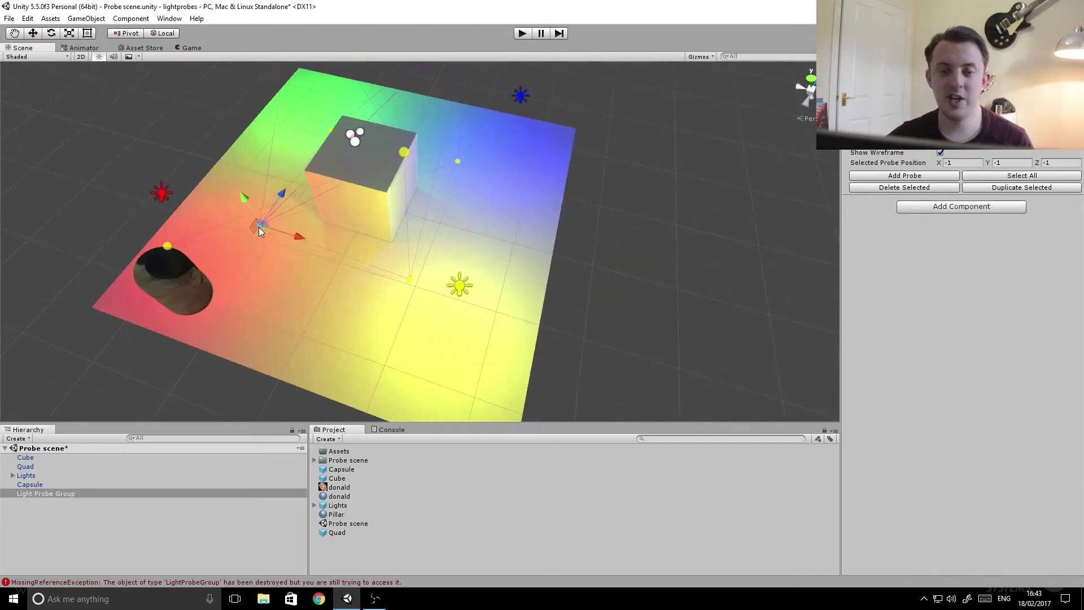
{"action": "left_click_drag", "start_coordinate": [243, 150], "coordinate": [507, 244]}
{"action": "right_click_drag", "start_coordinate": [507, 243], "coordinate": [405, 241]}
{"action": "left_click_drag", "start_coordinate": [422, 217], "coordinate": [407, 208]}
Move the lower green-side probe out toward the green corner, to X -2.147482 and Z 2.08431.
{"action": "left_click", "coordinate": [375, 169]}
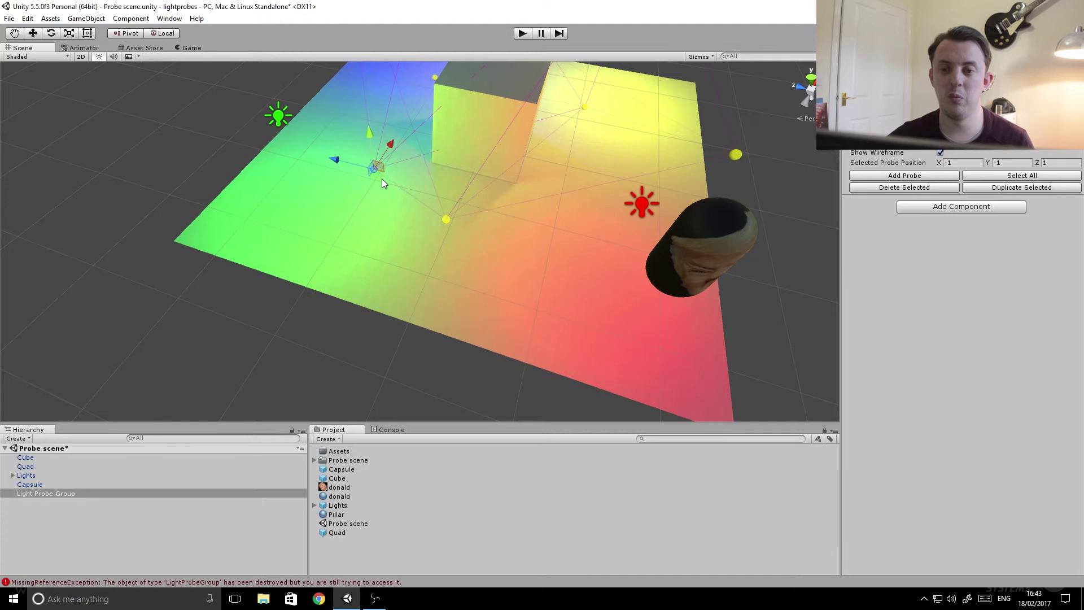
{"action": "middle_click_drag", "start_coordinate": [557, 285], "coordinate": [480, 293]}
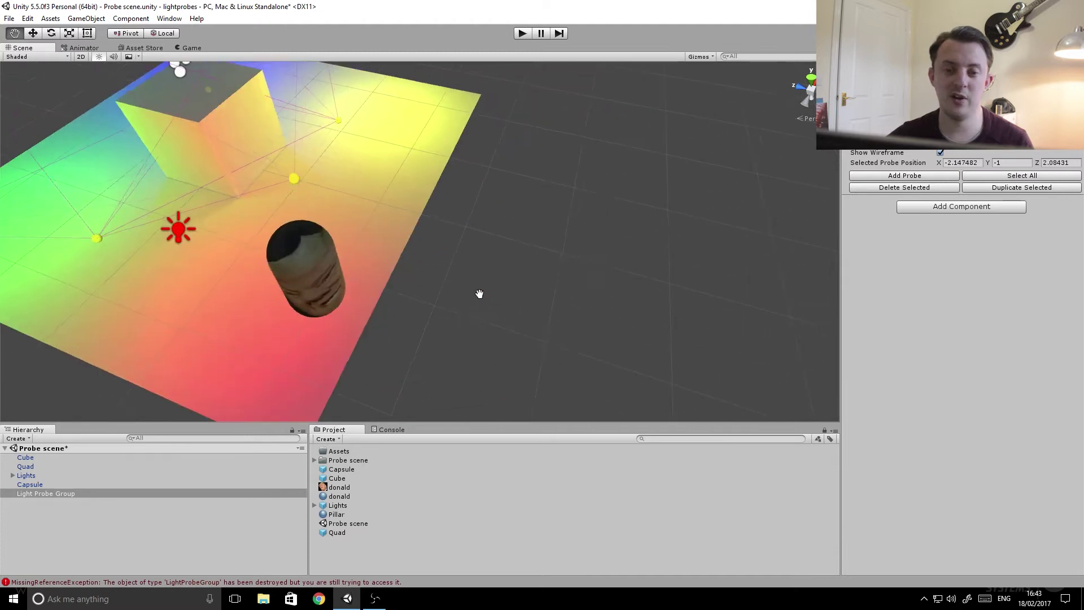
{"action": "scroll", "coordinate": [490, 285], "scroll_direction": "down", "scroll_amount": 5}
{"action": "right_click_drag", "start_coordinate": [501, 276], "coordinate": [452, 272]}
Place the upper red-side probe at X -1.686745, Y 0.03405833, Z -1.901825 and move the lower yellow-side probe to X 2.948426, Y -3.146172.
{"action": "left_click", "coordinate": [404, 198]}
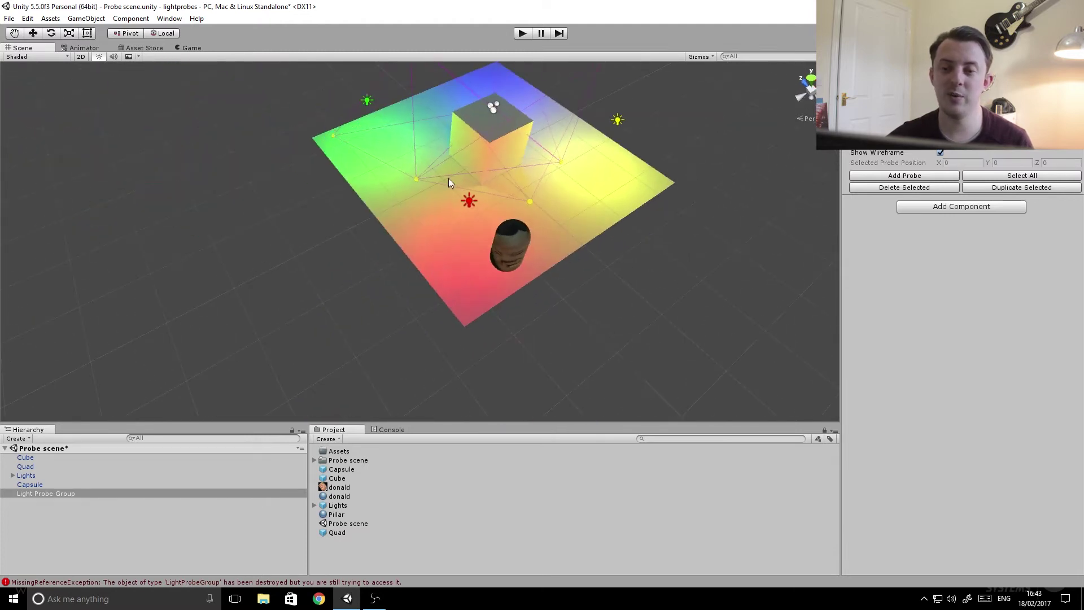
{"action": "left_click_drag", "start_coordinate": [448, 178], "coordinate": [430, 268], "text": "alt"}
{"action": "left_click", "coordinate": [535, 222]}
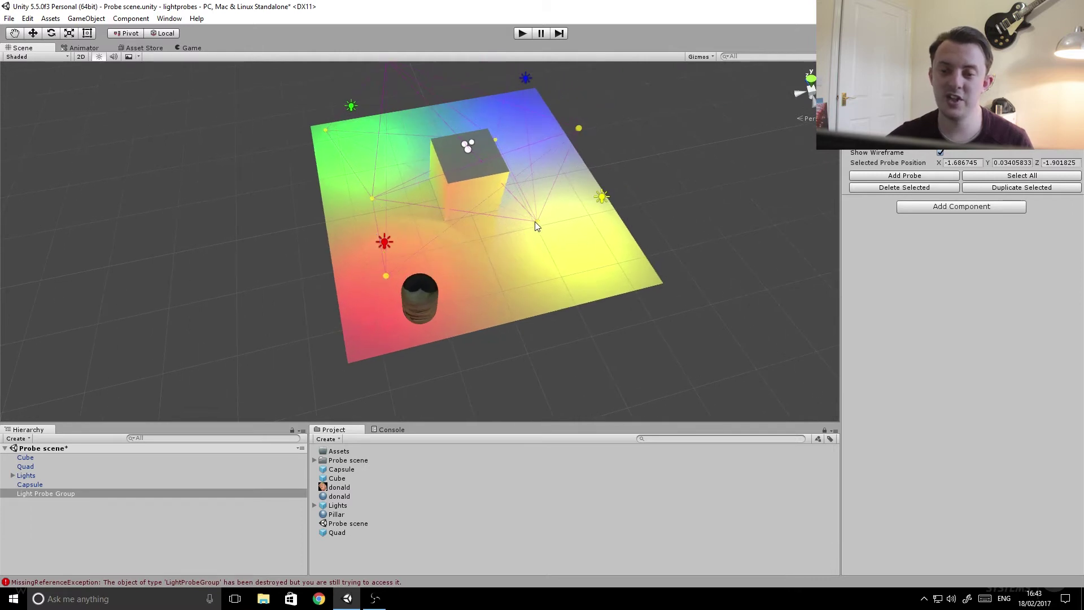
{"action": "left_click", "coordinate": [536, 222]}
{"action": "left_click_drag", "start_coordinate": [537, 225], "coordinate": [597, 264]}
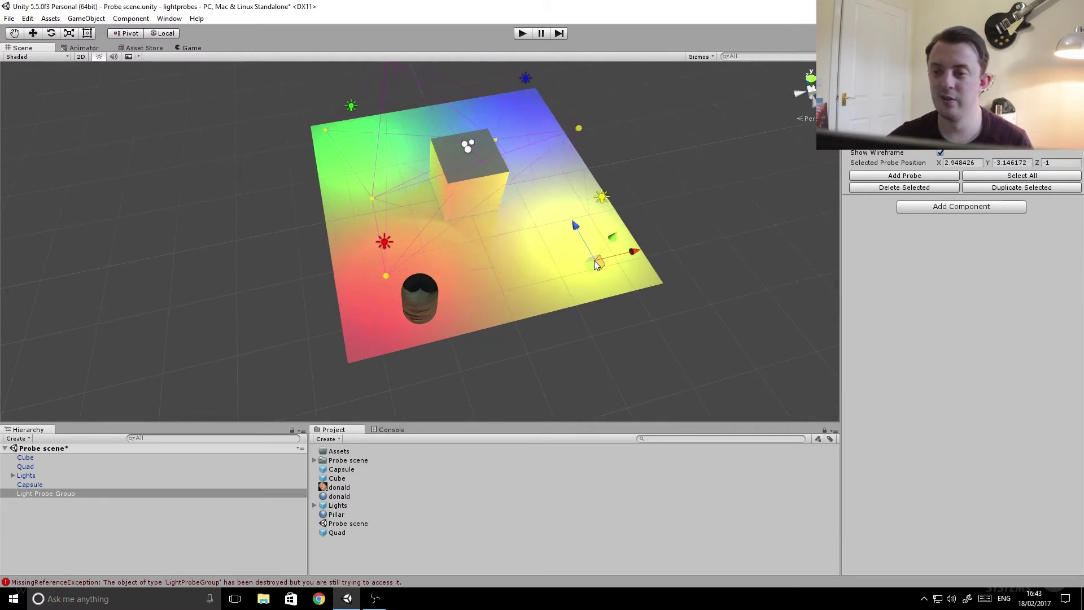
Move the lower blue-side probe toward the blue corner and reposition the red-green side probe to X -1.49403, Y -0.6289363, Z 0.6412435.
{"action": "left_click", "coordinate": [495, 140]}
{"action": "left_click_drag", "start_coordinate": [494, 142], "coordinate": [517, 101]}
{"action": "left_click", "coordinate": [580, 129]}
{"action": "left_click_drag", "start_coordinate": [580, 128], "coordinate": [271, 181]}
{"action": "left_click", "coordinate": [405, 194]}
{"action": "left_click", "coordinate": [505, 232]}
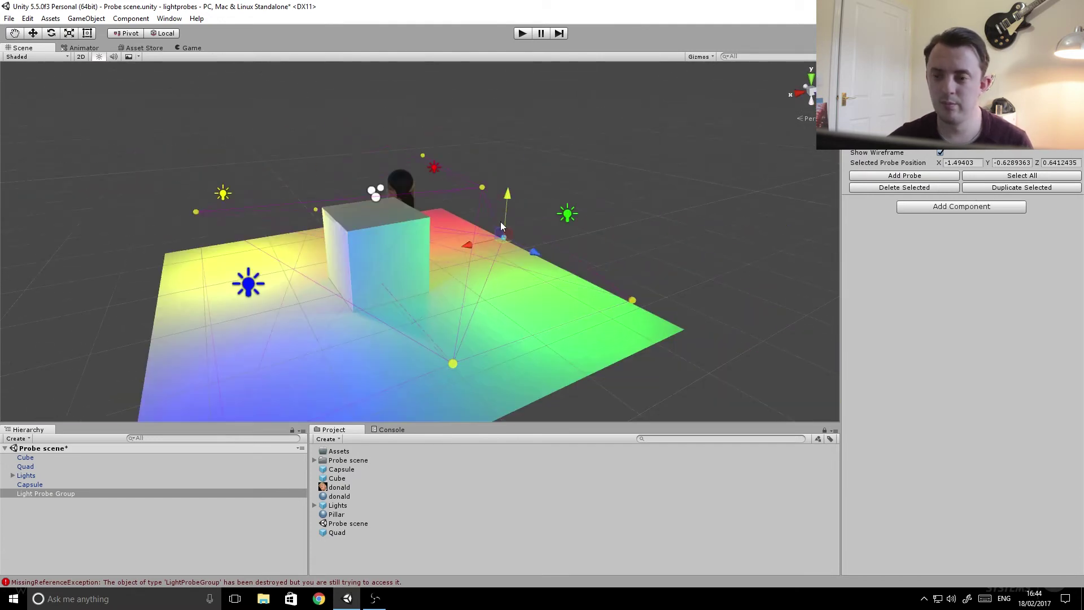
Raise the outer probe near the blue corner of the plane.
{"action": "left_click_drag", "start_coordinate": [464, 299], "coordinate": [359, 243], "text": "alt"}
{"action": "left_click", "coordinate": [356, 231]}
{"action": "left_click", "coordinate": [115, 267]}
{"action": "left_click_drag", "start_coordinate": [109, 248], "coordinate": [101, 209]}
{"action": "left_click_drag", "start_coordinate": [102, 209], "coordinate": [237, 294], "text": "alt"}
Raise the probe at the green corner to Y -0.4567051.
{"action": "left_click", "coordinate": [309, 350]}
{"action": "left_click_drag", "start_coordinate": [429, 338], "coordinate": [265, 242], "text": "alt"}
{"action": "left_click", "coordinate": [234, 327]}
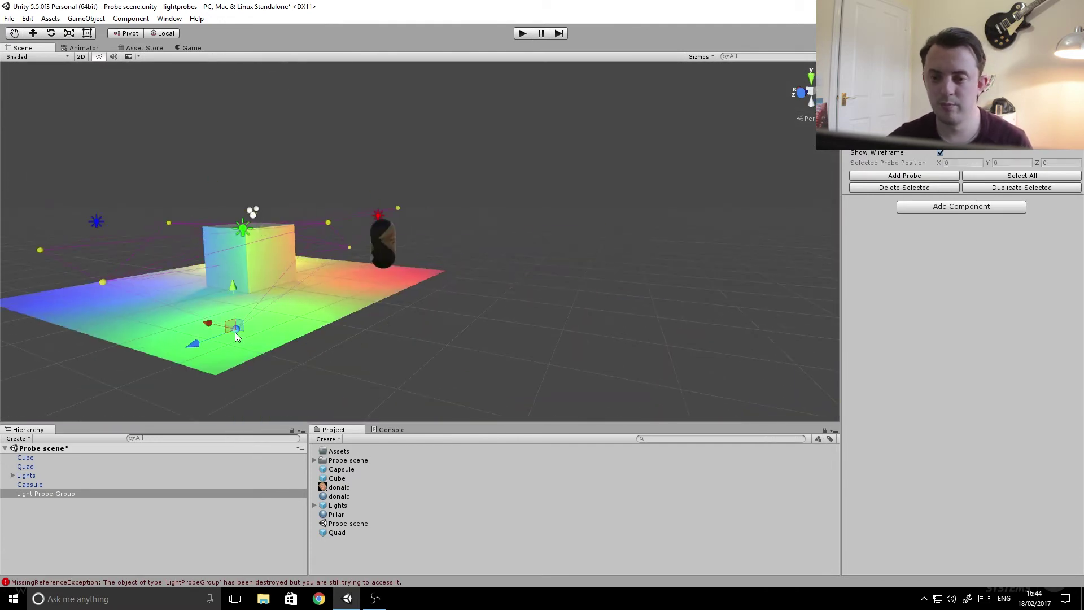
{"action": "left_click_drag", "start_coordinate": [229, 308], "coordinate": [225, 286]}
Lower the probe beside the cube between the red and green areas to X -1.586844, Y -0.6858609, Z 0.00240635.
{"action": "left_click_drag", "start_coordinate": [587, 248], "coordinate": [501, 277], "text": "alt"}
{"action": "left_click_drag", "start_coordinate": [405, 306], "coordinate": [469, 308], "text": "alt"}
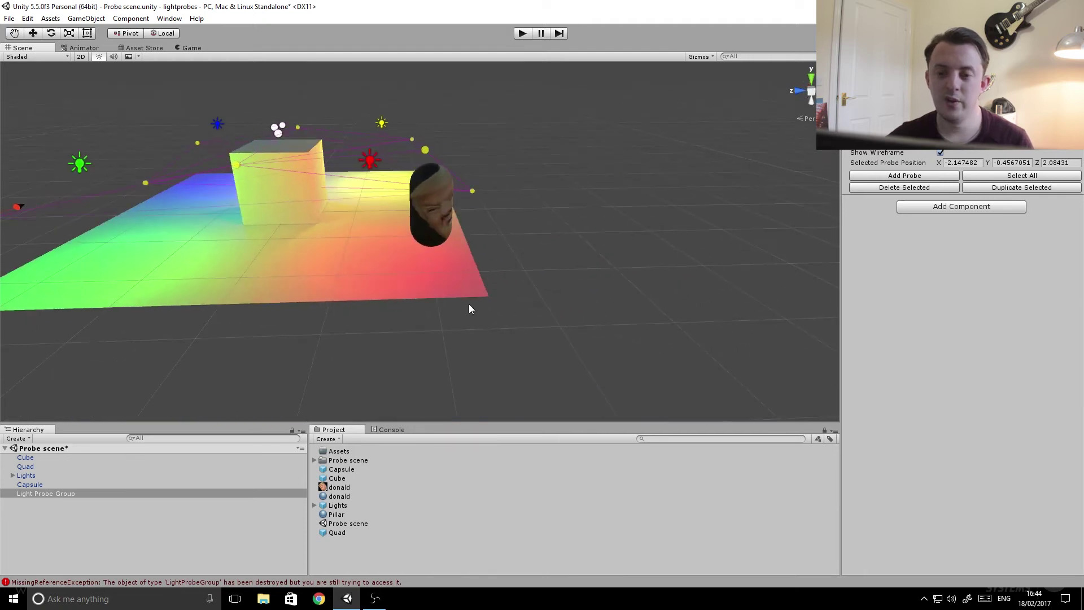
{"action": "left_click", "coordinate": [236, 164]}
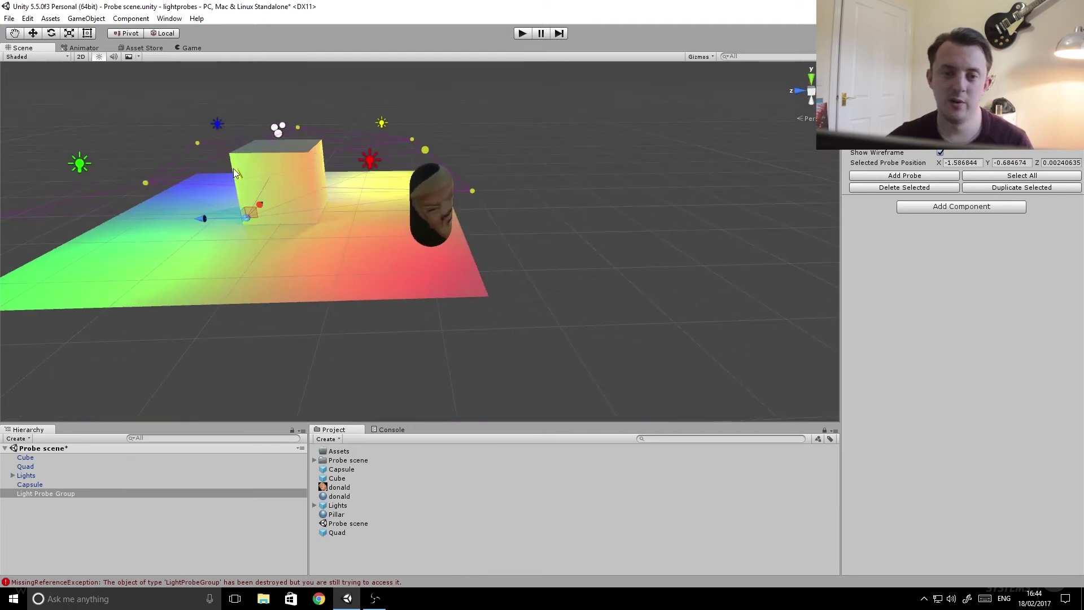
{"action": "left_click_drag", "start_coordinate": [233, 168], "coordinate": [659, 193], "text": "alt"}
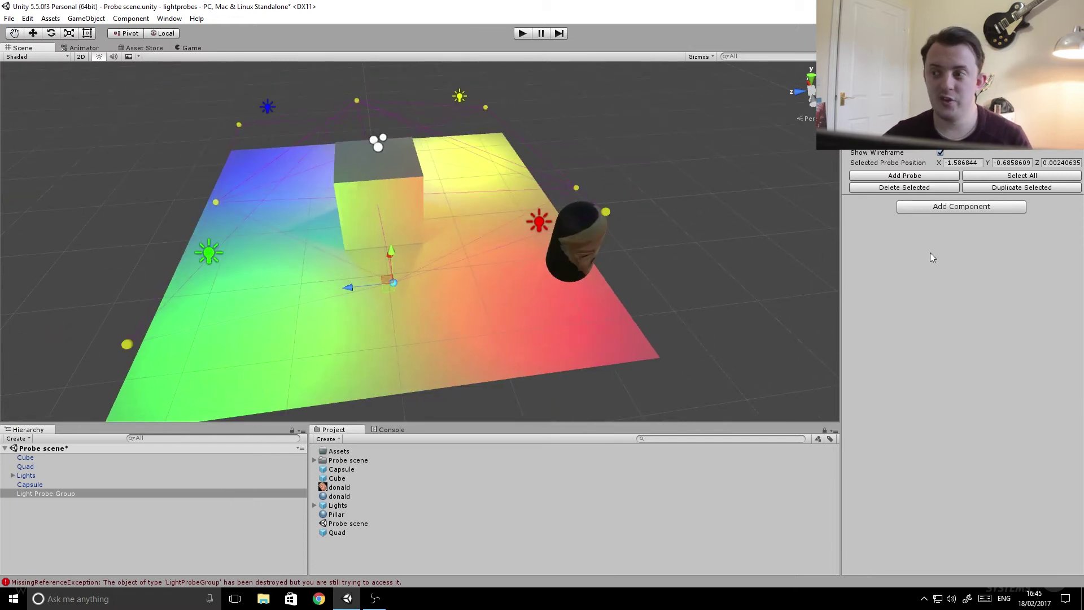
Add two probes to the group, raising one above the cube to Y 0.1477501 and placing the other on the green area at X -2.174155, Z 1.147317.
{"action": "left_click", "coordinate": [906, 176]}
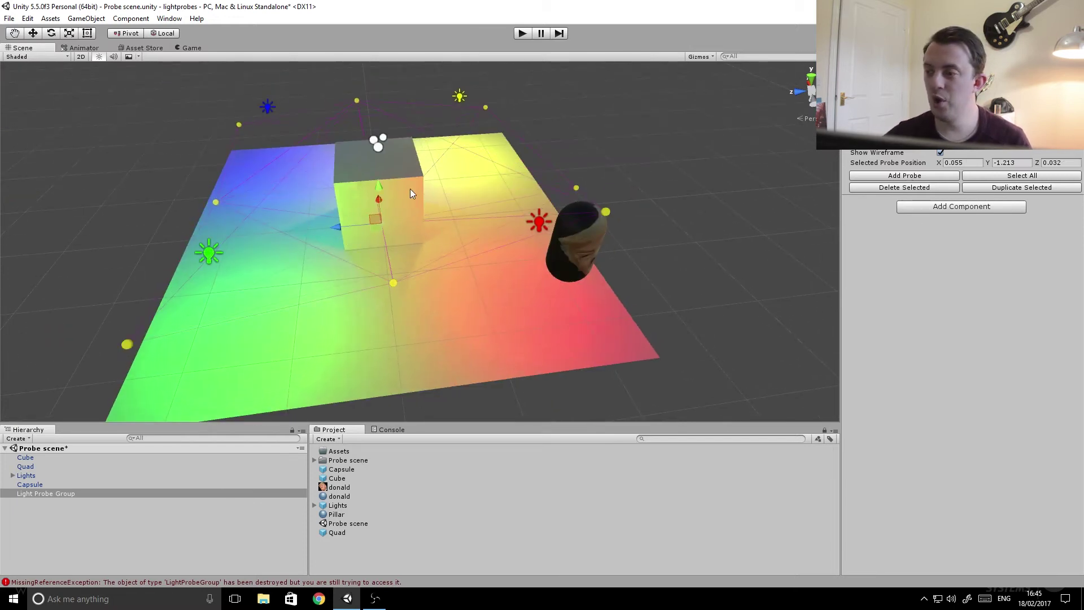
{"action": "left_click_drag", "start_coordinate": [378, 192], "coordinate": [364, 121]}
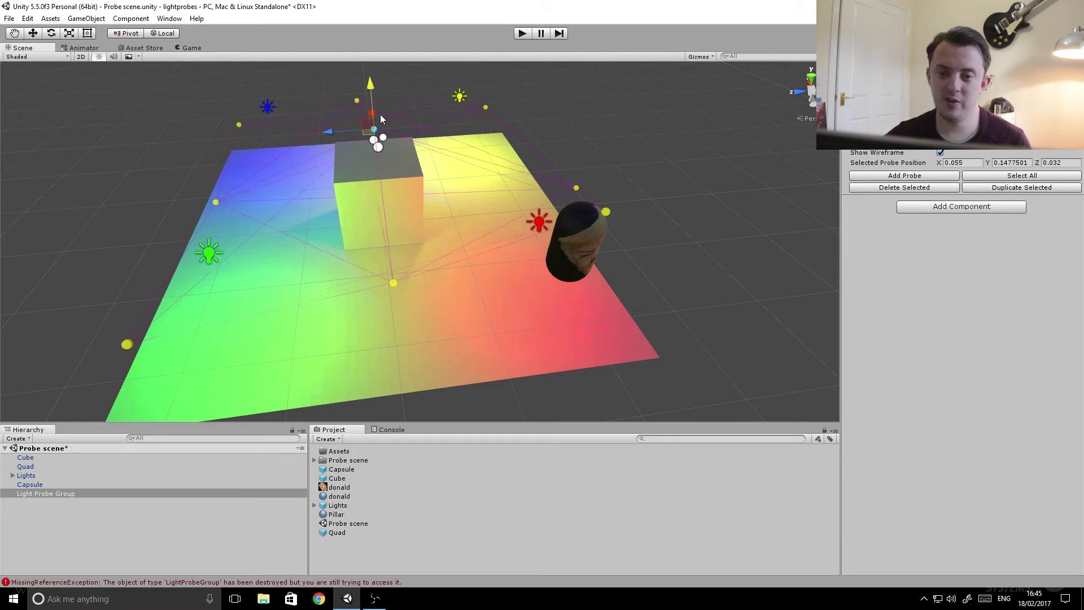
{"action": "left_click", "coordinate": [933, 176]}
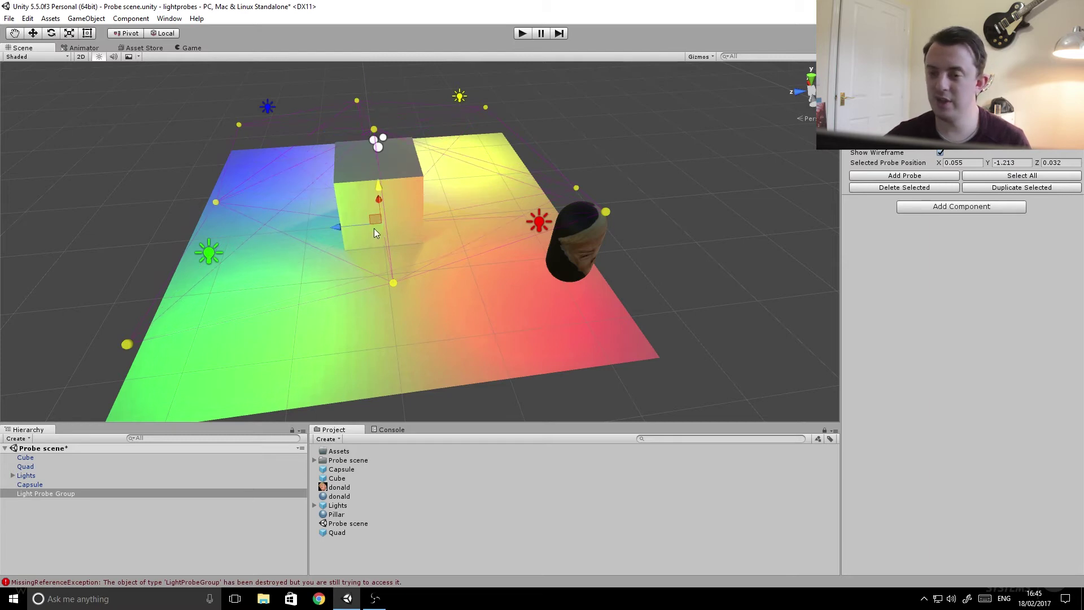
{"action": "left_click_drag", "start_coordinate": [374, 229], "coordinate": [264, 399]}
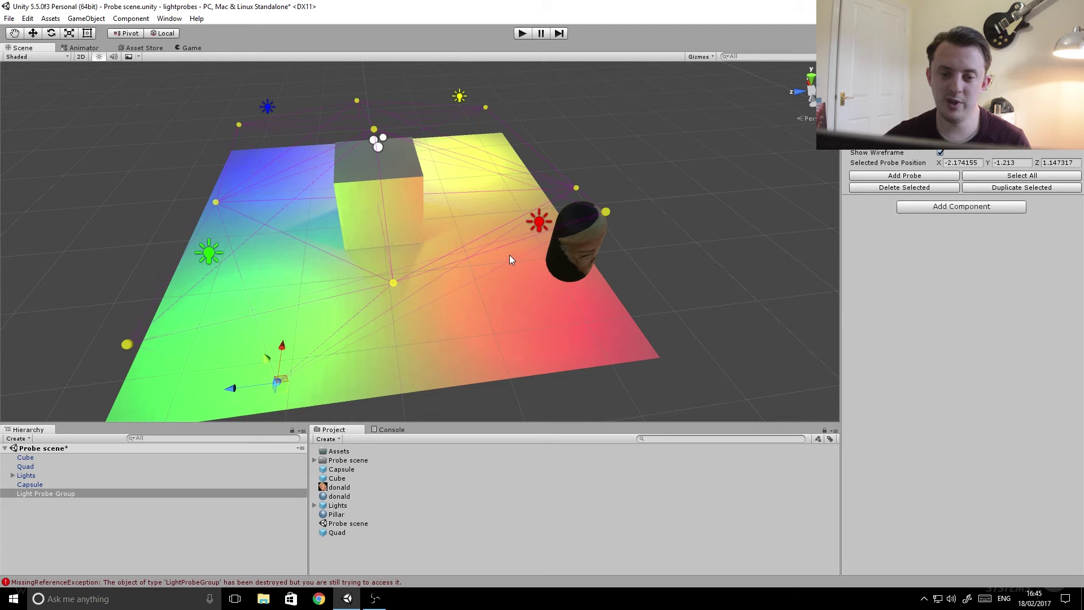
Set the probe beside the capsule at Y 0.01234388 and lower the probe between the red and yellow areas to Y -0.939899.
{"action": "left_click", "coordinate": [606, 213]}
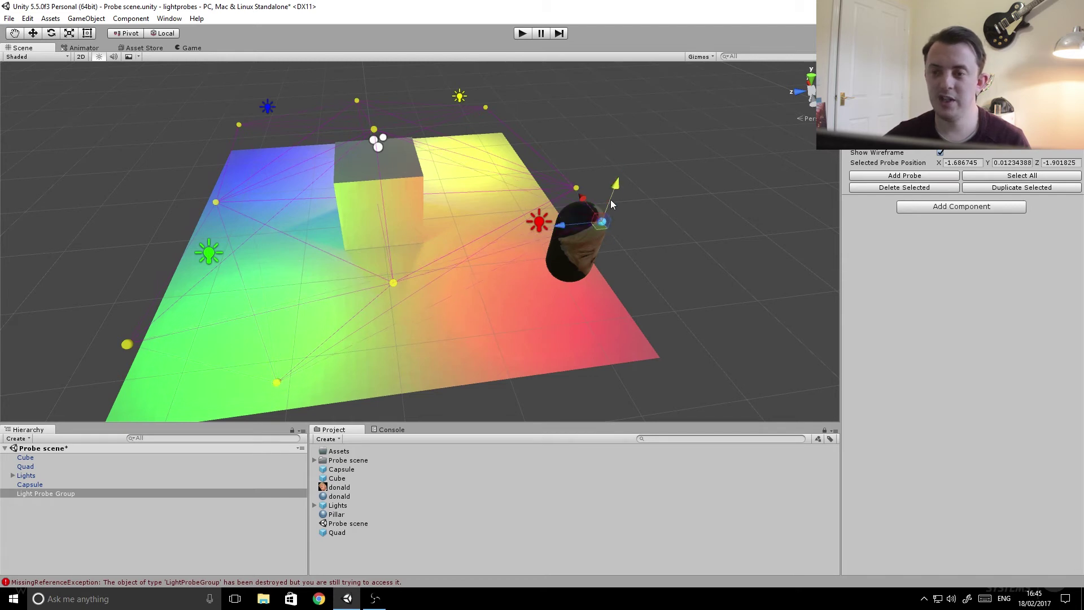
{"action": "left_click_drag", "start_coordinate": [603, 233], "coordinate": [426, 238], "text": "alt"}
{"action": "left_click", "coordinate": [486, 283]}
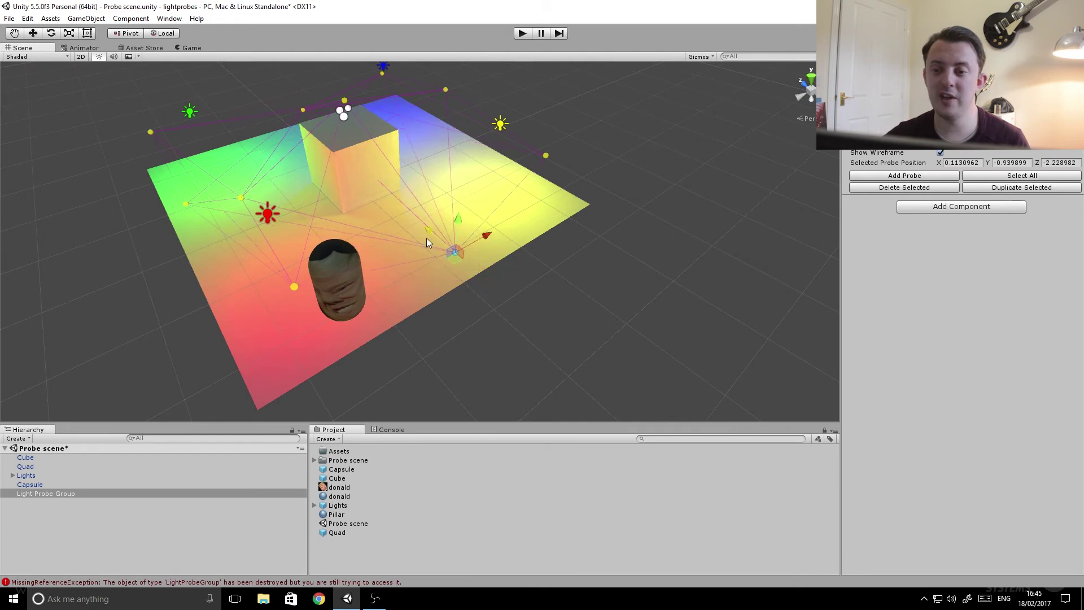
{"action": "left_click_drag", "start_coordinate": [582, 327], "coordinate": [532, 270], "text": "alt"}
{"action": "middle_click_drag", "start_coordinate": [615, 373], "coordinate": [692, 339]}
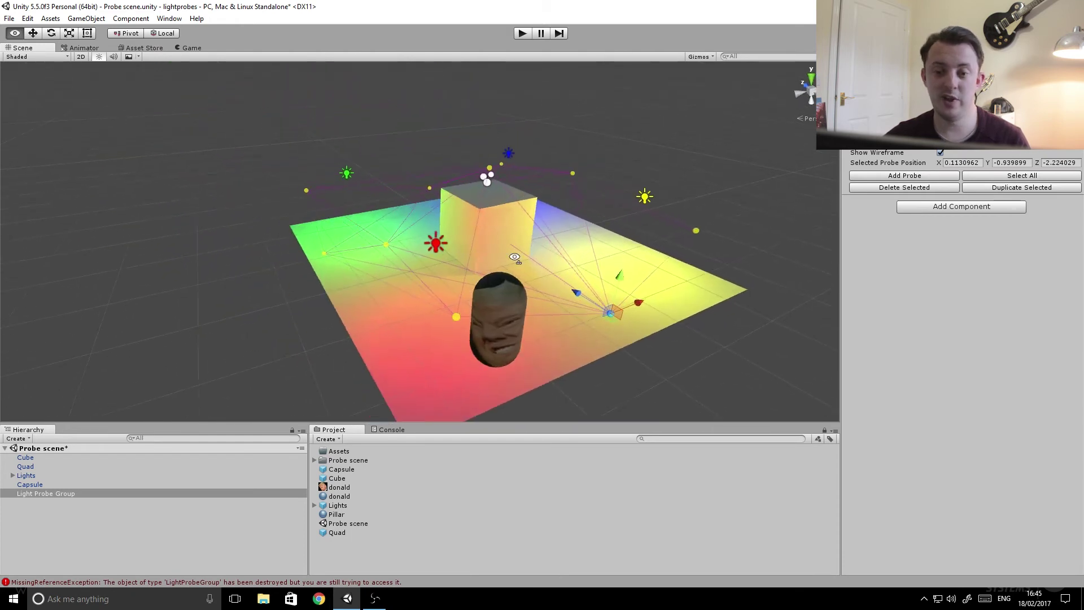
{"action": "right_click_drag", "start_coordinate": [512, 259], "coordinate": [584, 290]}
{"action": "middle_click_drag", "start_coordinate": [392, 248], "coordinate": [484, 292]}
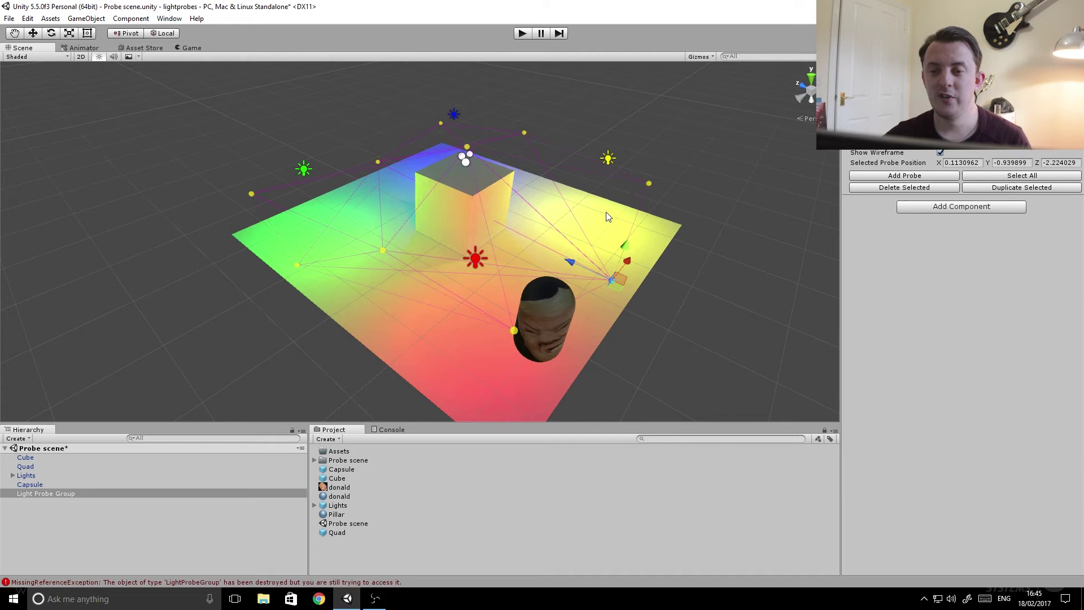
Build the scene's lighting with the new light probe layout.
{"action": "left_click", "coordinate": [919, 48]}
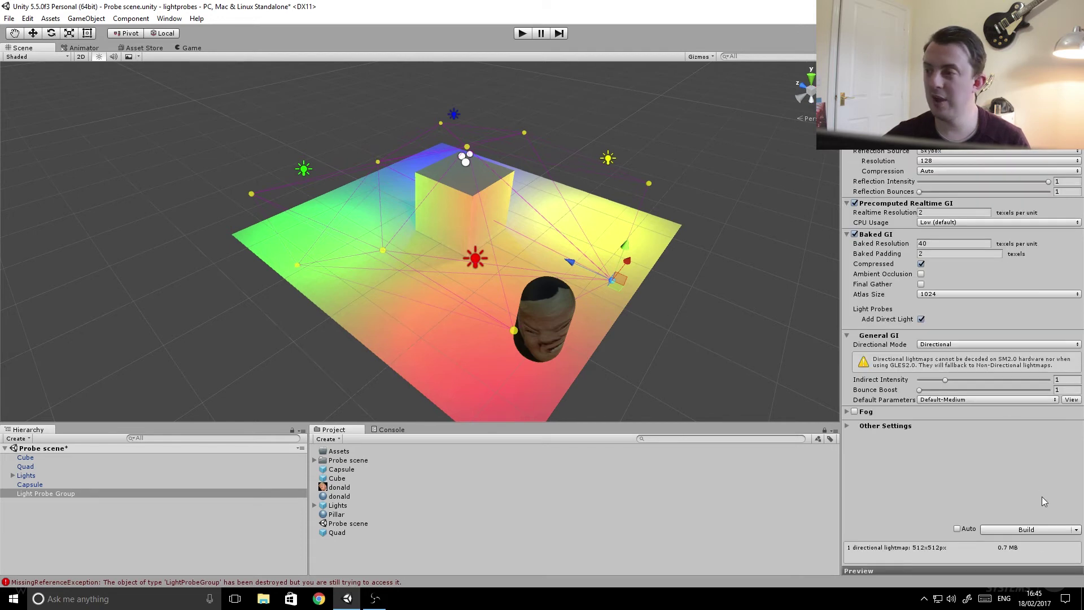
{"action": "left_click", "coordinate": [1032, 531]}
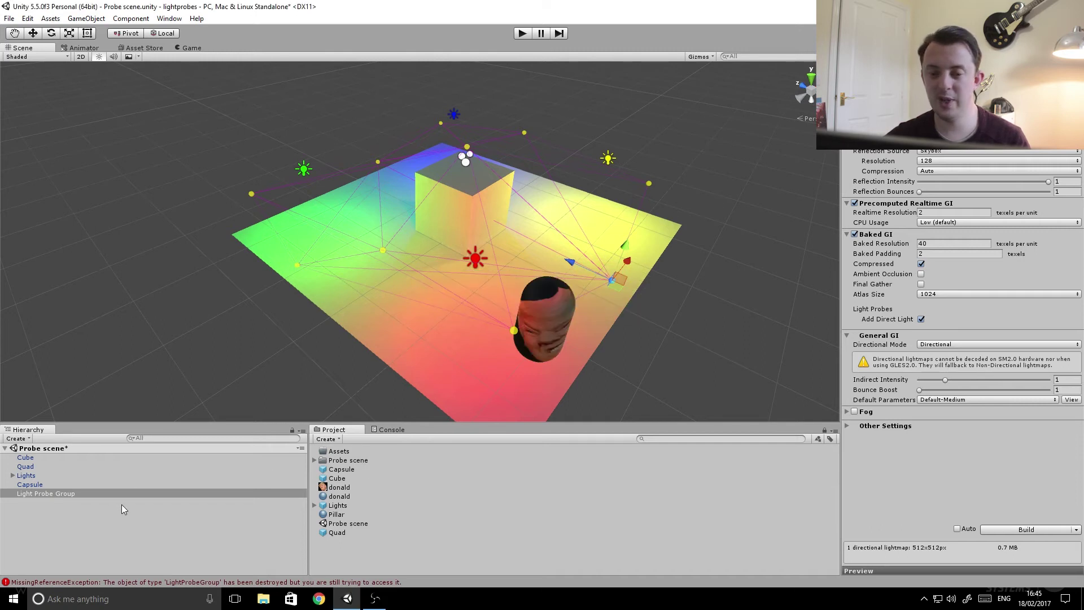
Deactivate the Lights parent object and examine the baked colours on the light probes around the cube.
{"action": "left_click", "coordinate": [33, 477]}
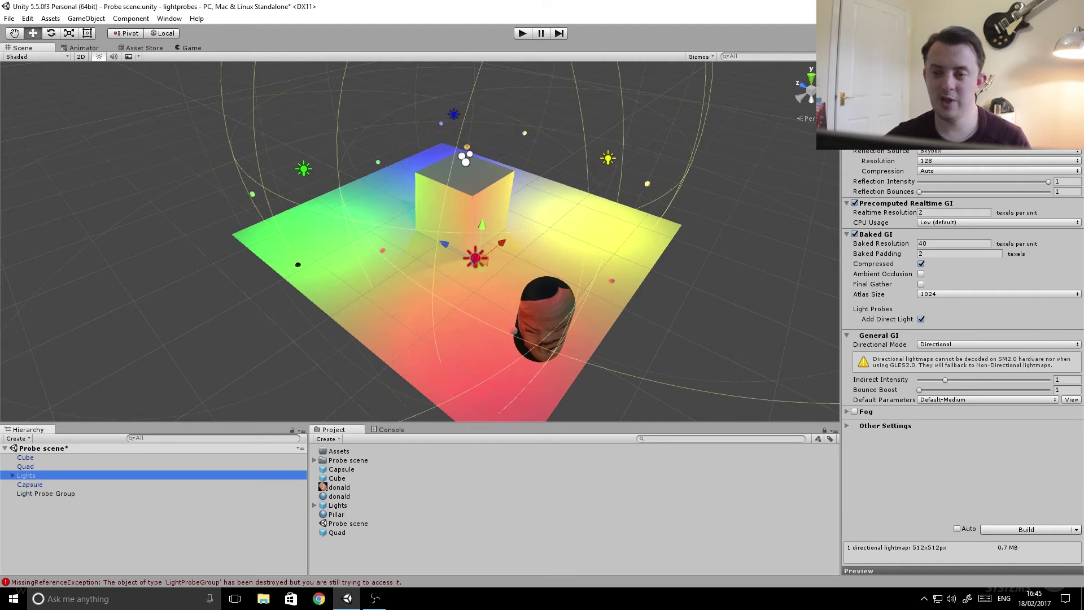
{"action": "left_click", "coordinate": [859, 48]}
{"action": "left_click", "coordinate": [868, 61]}
{"action": "right_click_drag", "start_coordinate": [565, 185], "coordinate": [661, 183]}
{"action": "right_click_drag", "start_coordinate": [324, 163], "coordinate": [248, 209]}
{"action": "scroll", "coordinate": [304, 239], "scroll_direction": "up", "scroll_amount": 6}
{"action": "right_click_drag", "start_coordinate": [305, 241], "coordinate": [189, 191]}
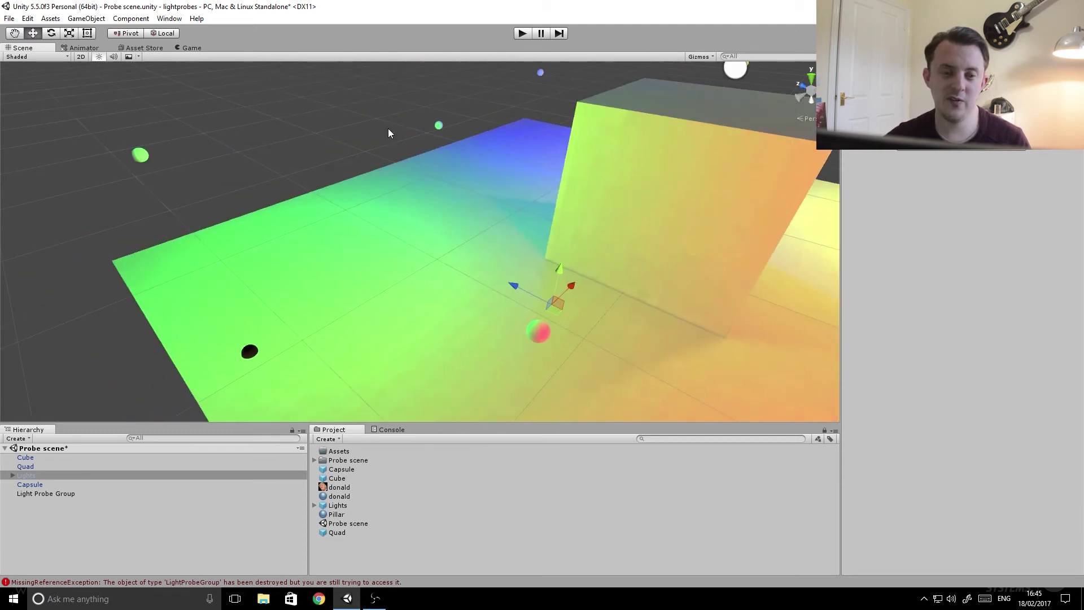
{"action": "middle_click_drag", "start_coordinate": [655, 88], "coordinate": [543, 140]}
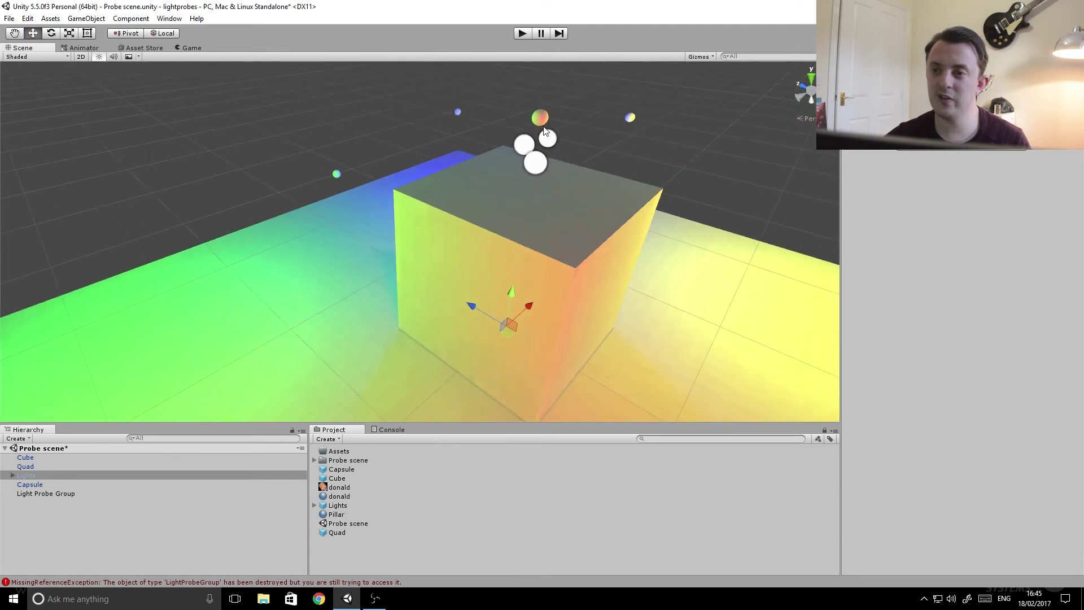
{"action": "scroll", "coordinate": [538, 120], "scroll_direction": "up", "scroll_amount": 3}
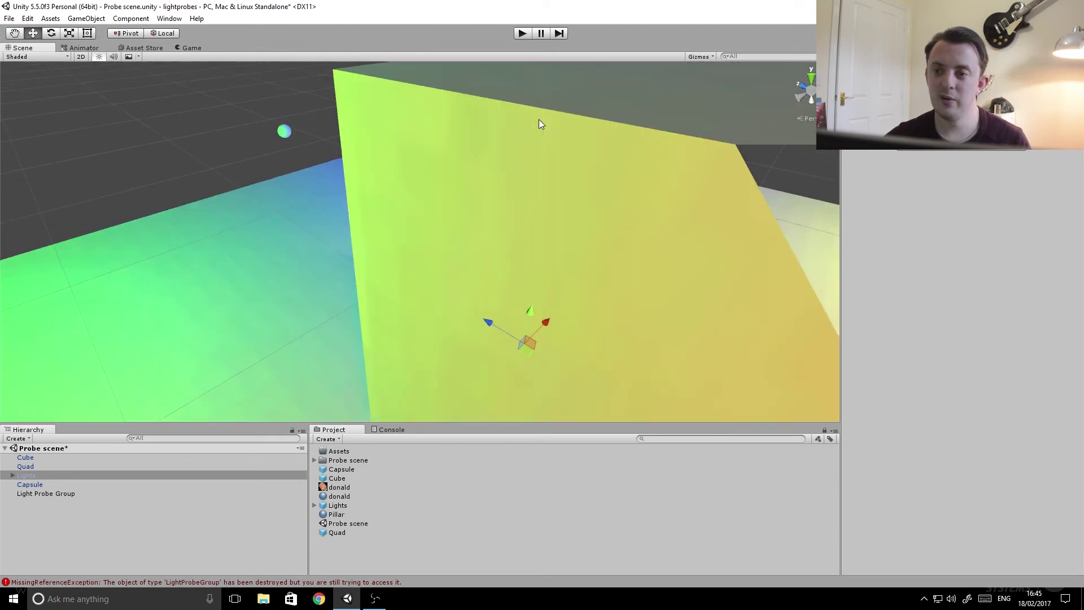
Move the capsule across the yellow area and over to the green area to try out the baked probe lighting.
{"action": "scroll", "coordinate": [540, 120], "scroll_direction": "down", "scroll_amount": 3}
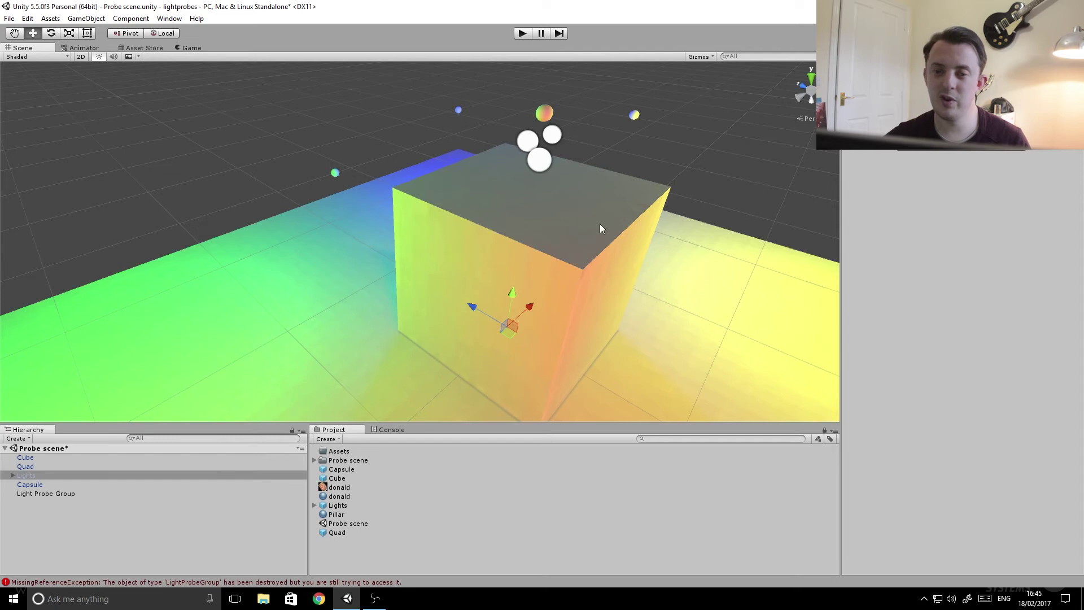
{"action": "left_click", "coordinate": [456, 108]}
{"action": "scroll", "coordinate": [461, 130], "scroll_direction": "down", "scroll_amount": 5}
{"action": "middle_click_drag", "start_coordinate": [480, 341], "coordinate": [533, 325]}
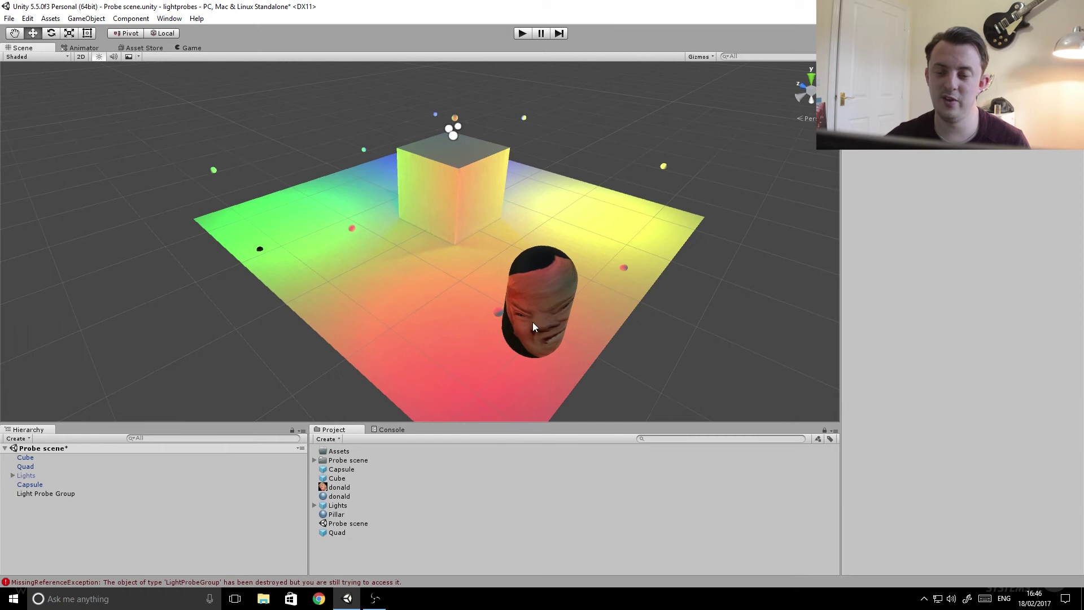
{"action": "left_click", "coordinate": [27, 485]}
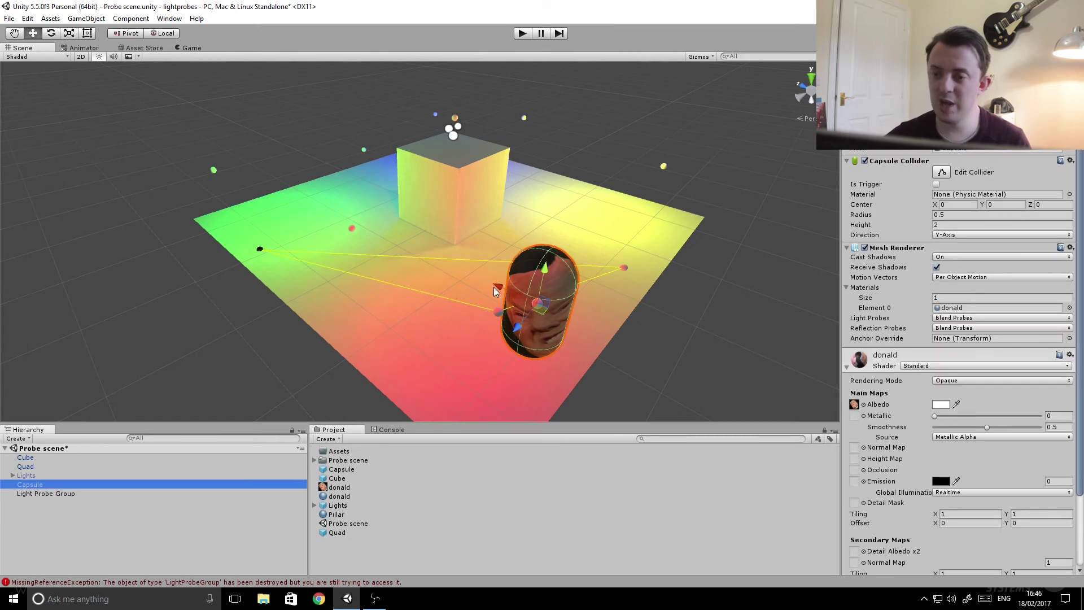
{"action": "left_click_drag", "start_coordinate": [493, 287], "coordinate": [537, 166]}
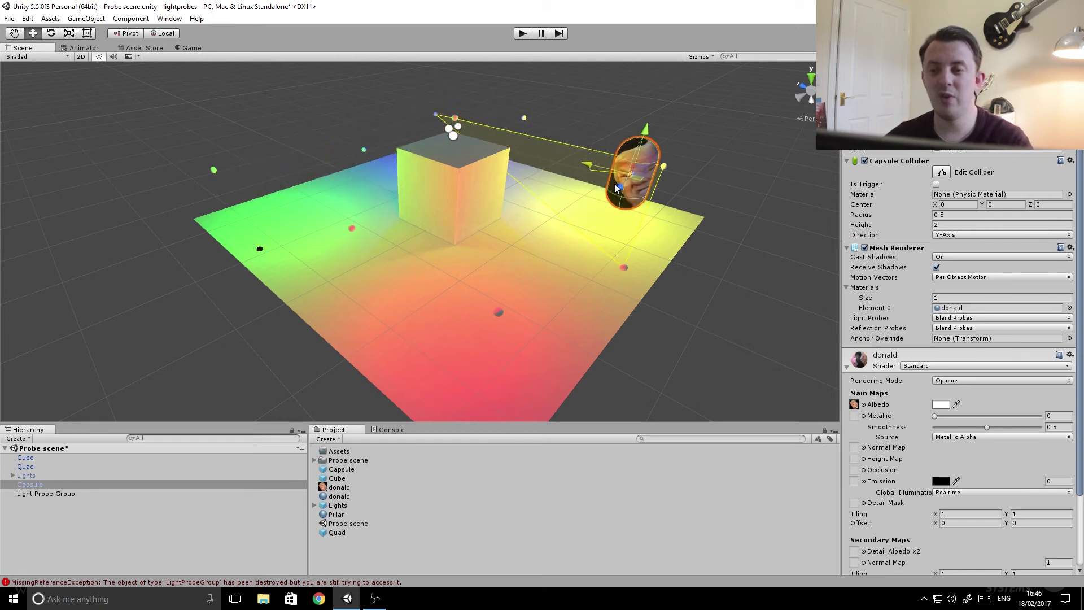
{"action": "left_click_drag", "start_coordinate": [617, 188], "coordinate": [515, 220]}
{"action": "left_click_drag", "start_coordinate": [456, 307], "coordinate": [156, 158]}
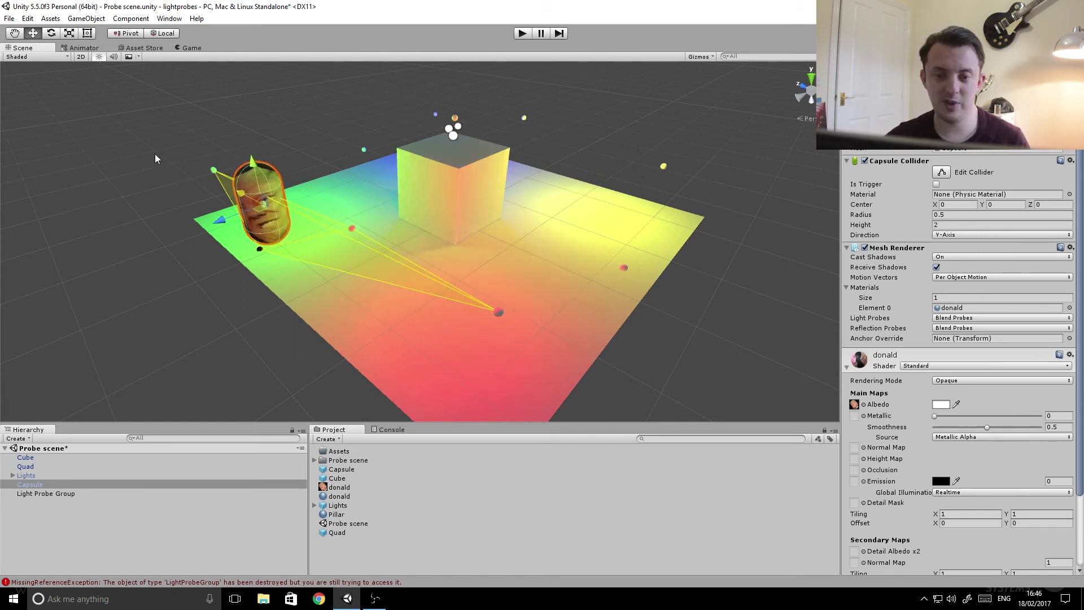
Move the capsule from the green area around the cube, past the blue and yellow areas, to the red corner.
{"action": "right_click_drag", "start_coordinate": [396, 204], "coordinate": [389, 262]}
{"action": "middle_click_drag", "start_coordinate": [388, 229], "coordinate": [369, 261]}
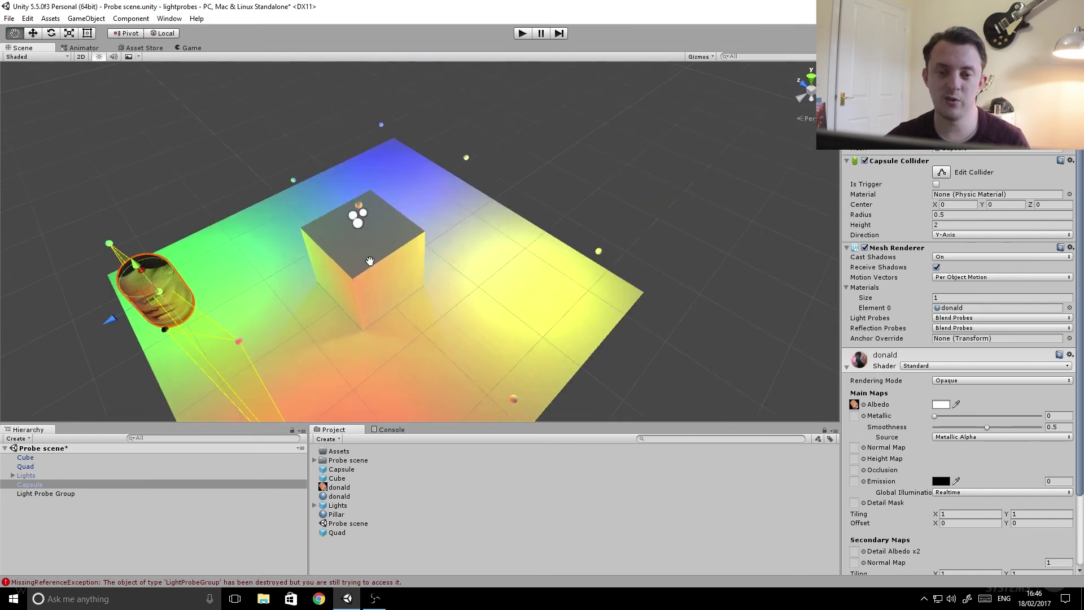
{"action": "left_click_drag", "start_coordinate": [131, 313], "coordinate": [440, 182]}
{"action": "left_click_drag", "start_coordinate": [368, 141], "coordinate": [539, 258]}
{"action": "middle_click_drag", "start_coordinate": [520, 276], "coordinate": [511, 261]}
{"action": "left_click_drag", "start_coordinate": [489, 162], "coordinate": [280, 267]}
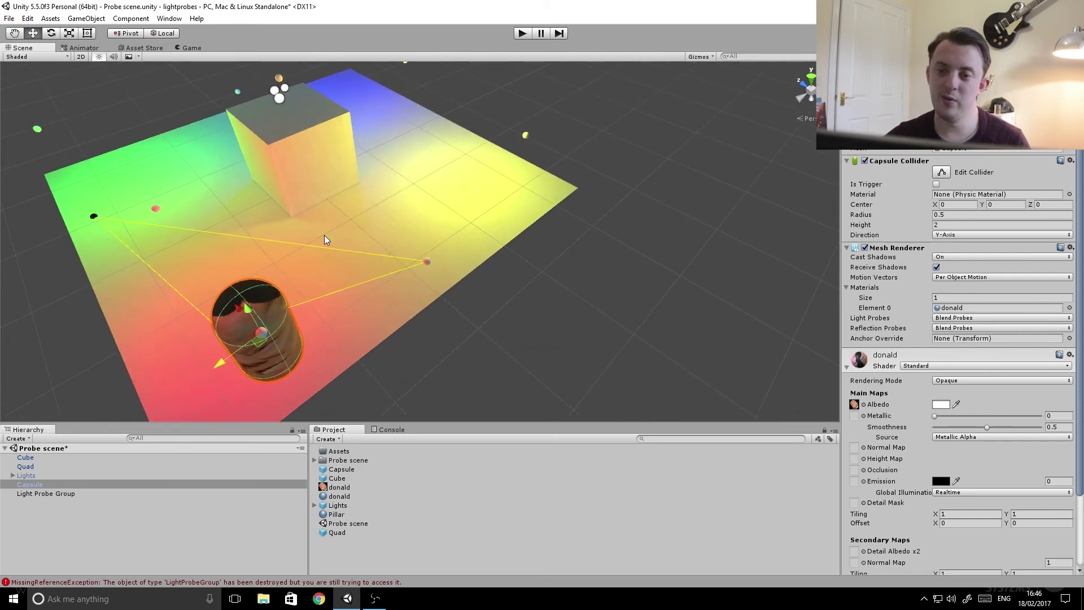
Examine the capsule's shading and its linked light probes at the red corner from several sides, including the floor around the cube.
{"action": "middle_click_drag", "start_coordinate": [347, 231], "coordinate": [430, 271]}
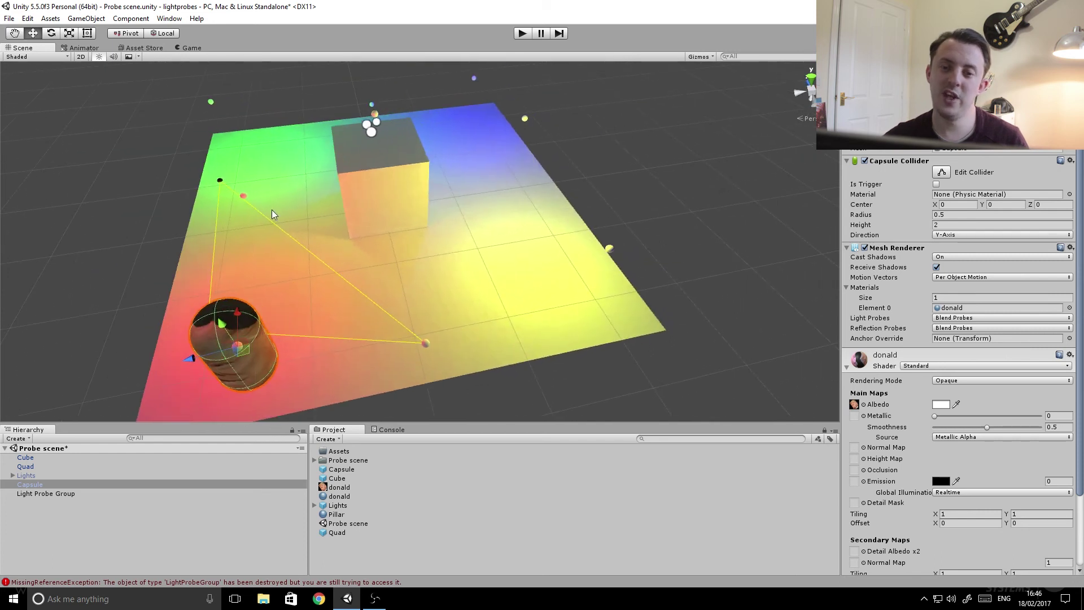
{"action": "right_click_drag", "start_coordinate": [486, 296], "coordinate": [343, 287]}
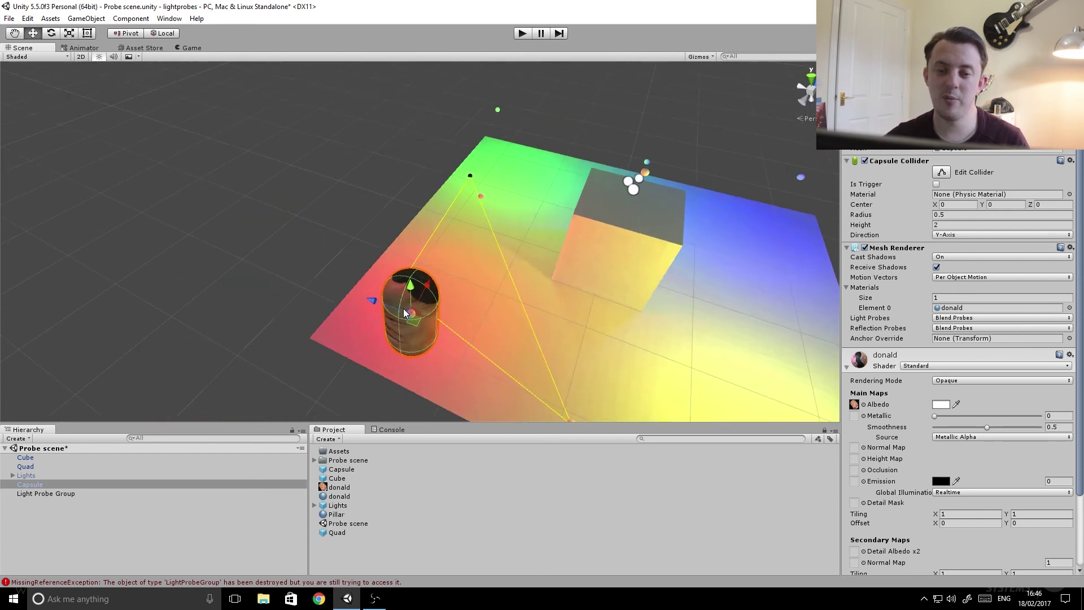
{"action": "left_click_drag", "start_coordinate": [399, 308], "coordinate": [387, 309]}
{"action": "right_click_drag", "start_coordinate": [480, 294], "coordinate": [404, 296]}
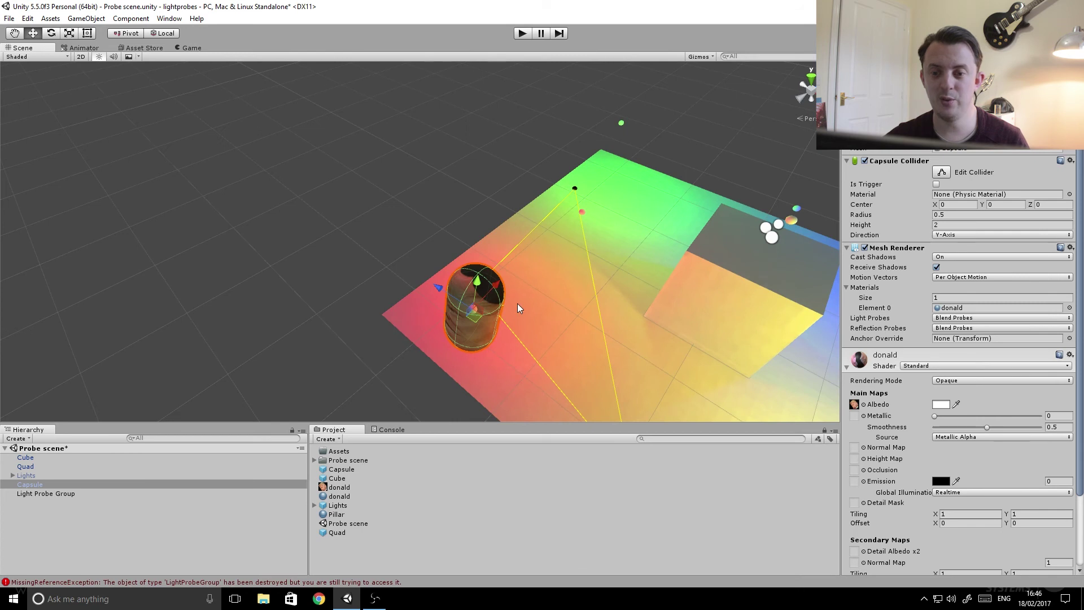
{"action": "left_click_drag", "start_coordinate": [528, 299], "coordinate": [418, 303], "text": "alt"}
{"action": "left_click_drag", "start_coordinate": [511, 248], "coordinate": [495, 240], "text": "alt"}
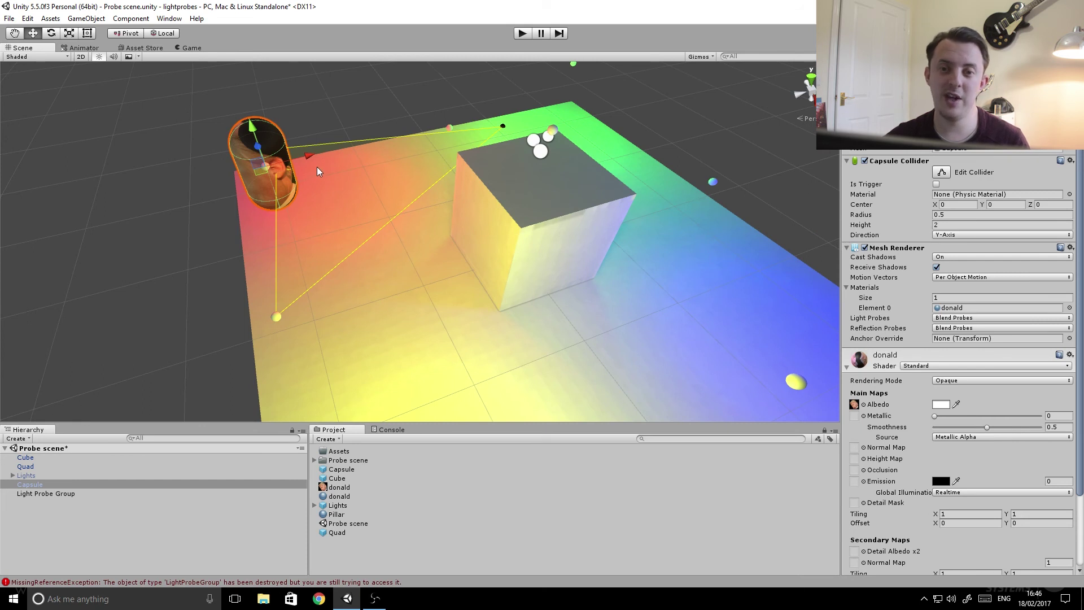
{"action": "left_click_drag", "start_coordinate": [398, 192], "coordinate": [518, 217], "text": "alt"}
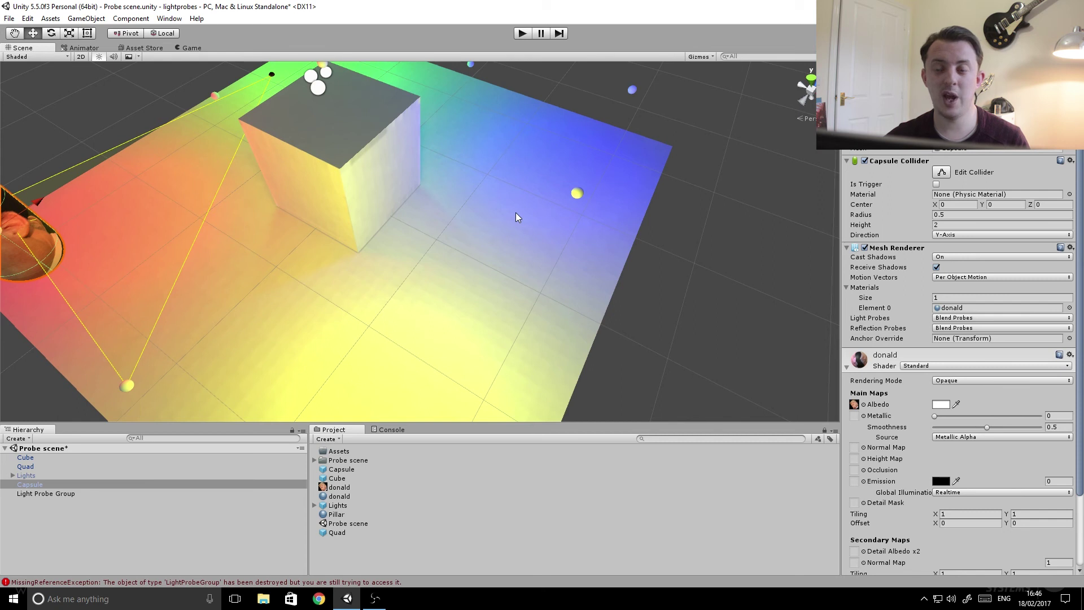
{"action": "left_click_drag", "start_coordinate": [329, 230], "coordinate": [307, 240], "text": "alt"}
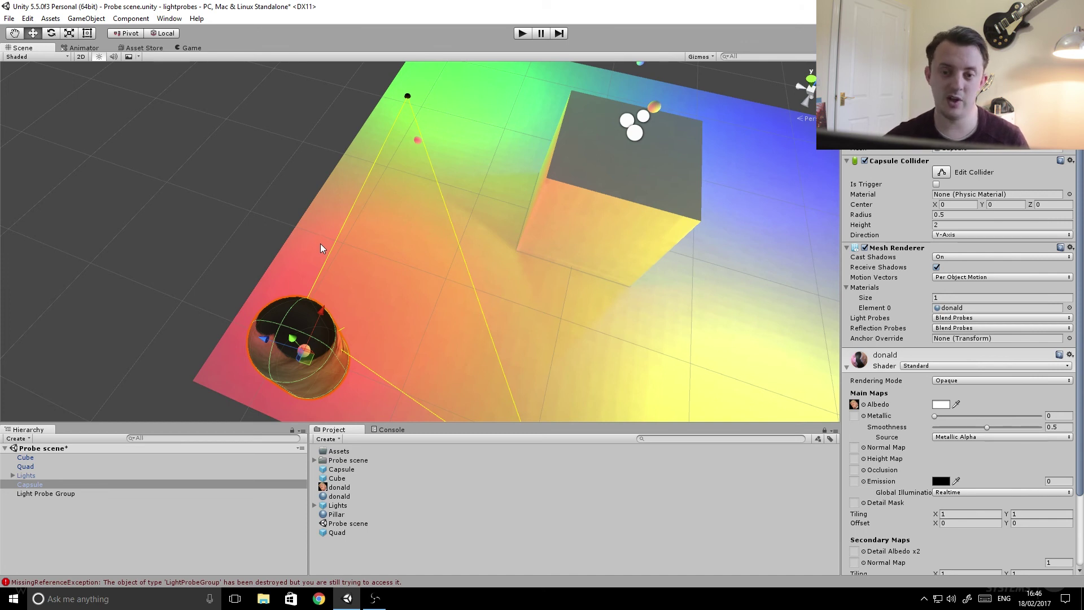
Move the capsule along the floor's edge from the red corner toward the green area, near the pink probe.
{"action": "left_click_drag", "start_coordinate": [321, 317], "coordinate": [422, 153]}
{"action": "left_click_drag", "start_coordinate": [418, 207], "coordinate": [520, 237], "text": "alt"}
{"action": "middle_click_drag", "start_coordinate": [320, 222], "coordinate": [333, 232]}
{"action": "left_click_drag", "start_coordinate": [334, 232], "coordinate": [378, 255], "text": "alt"}
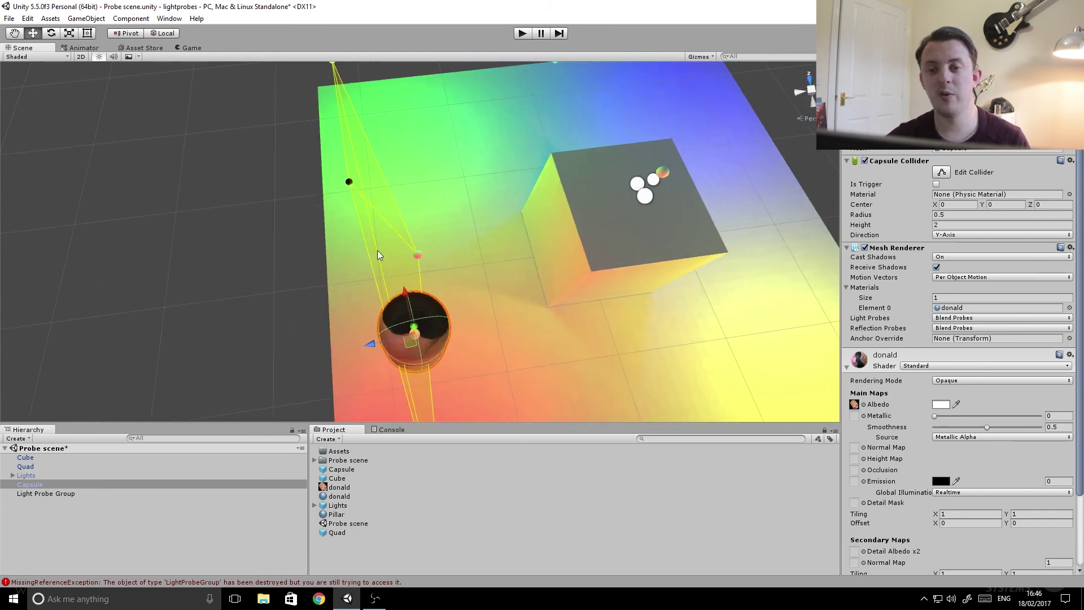
Activate the Rotate tool for the selected capsule.
{"action": "left_click", "coordinate": [52, 33]}
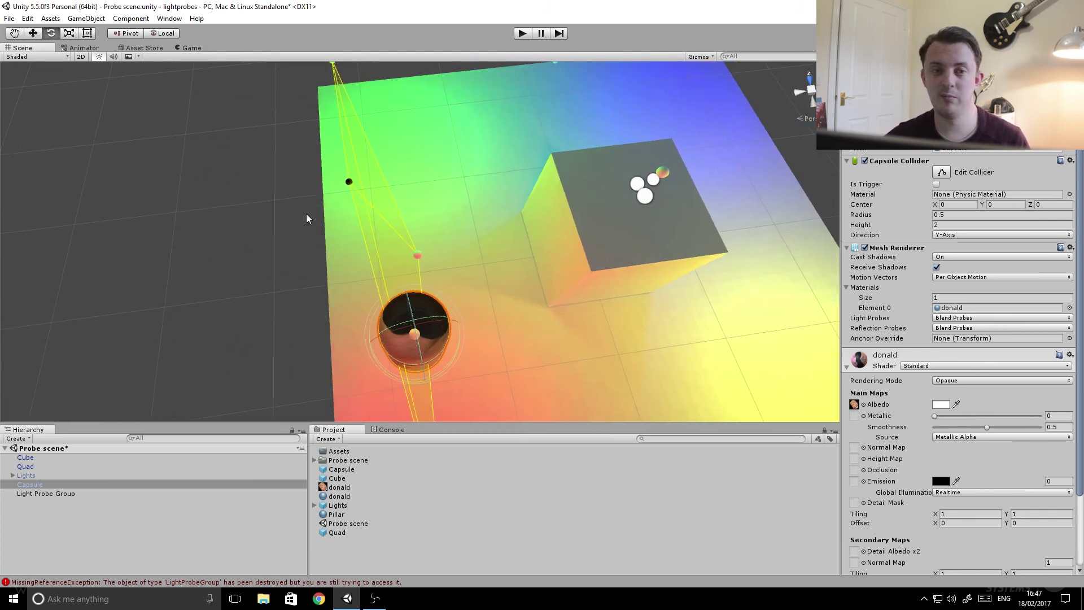